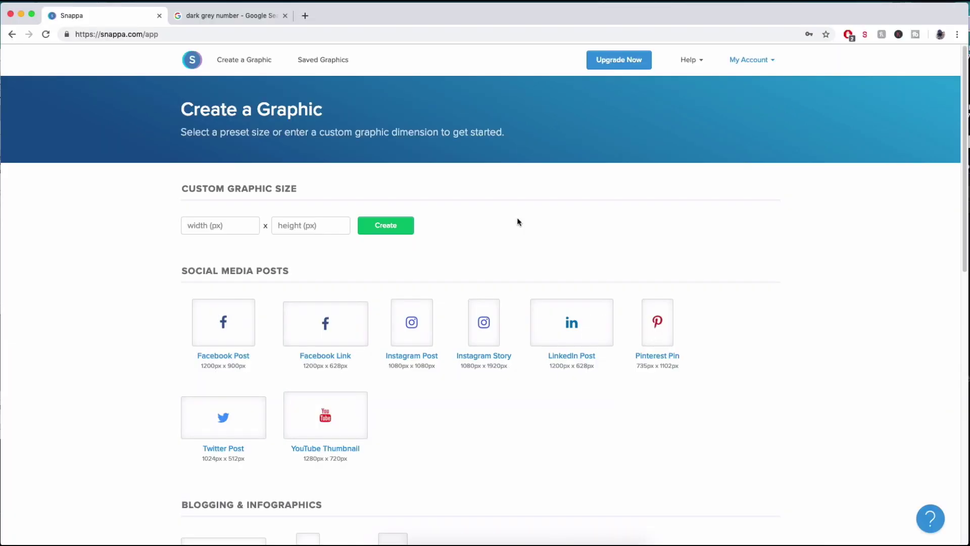
- Enter a custom graphic size of 2560 px wide by 1440 px high
left_click(229, 226)
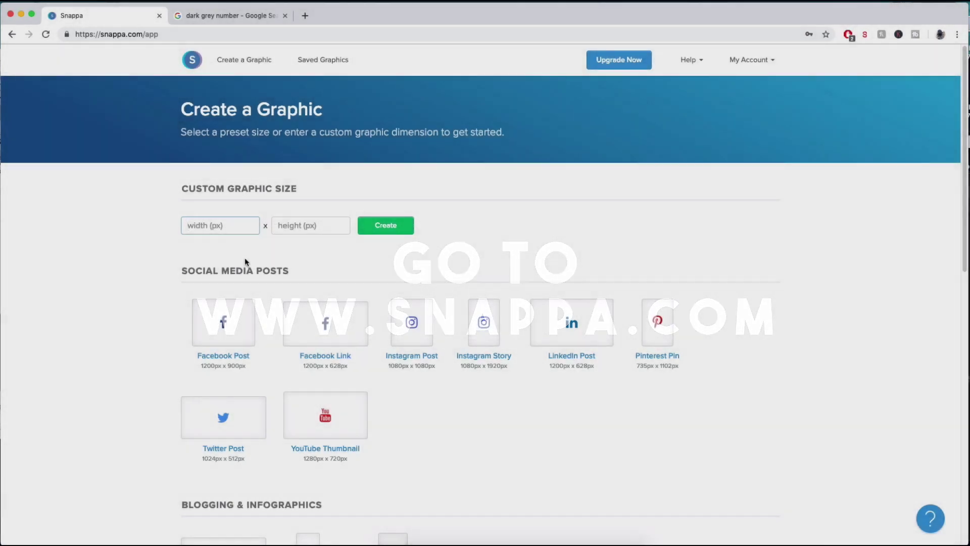
type("2")
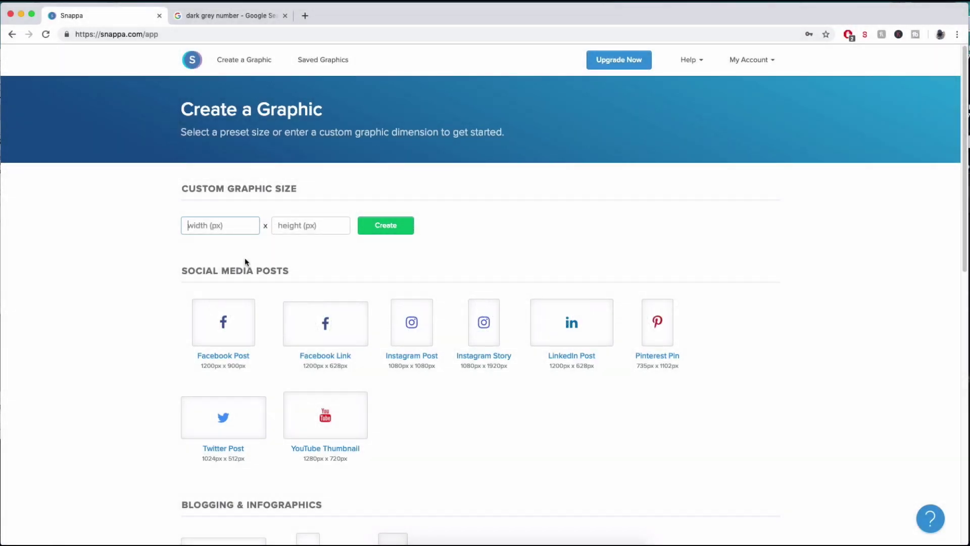
type("560")
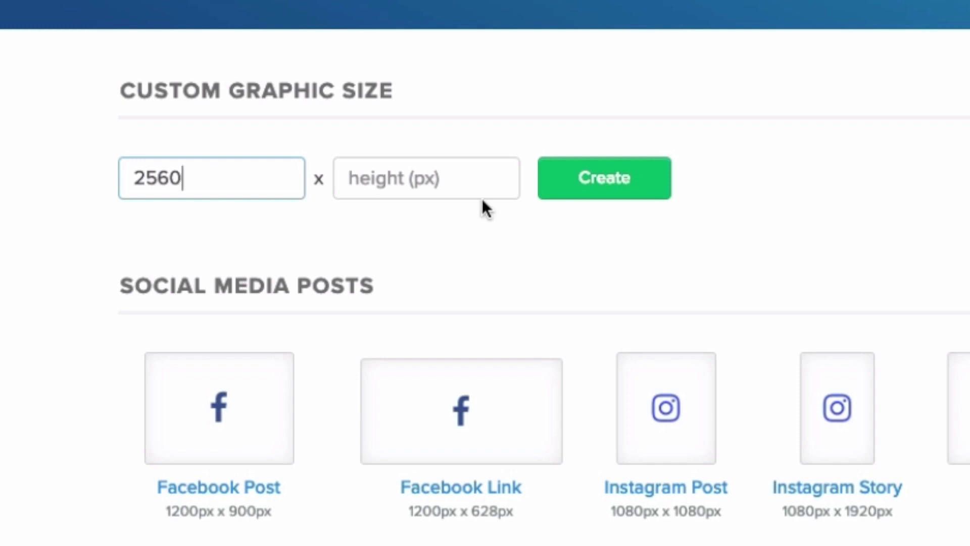
left_click(483, 200)
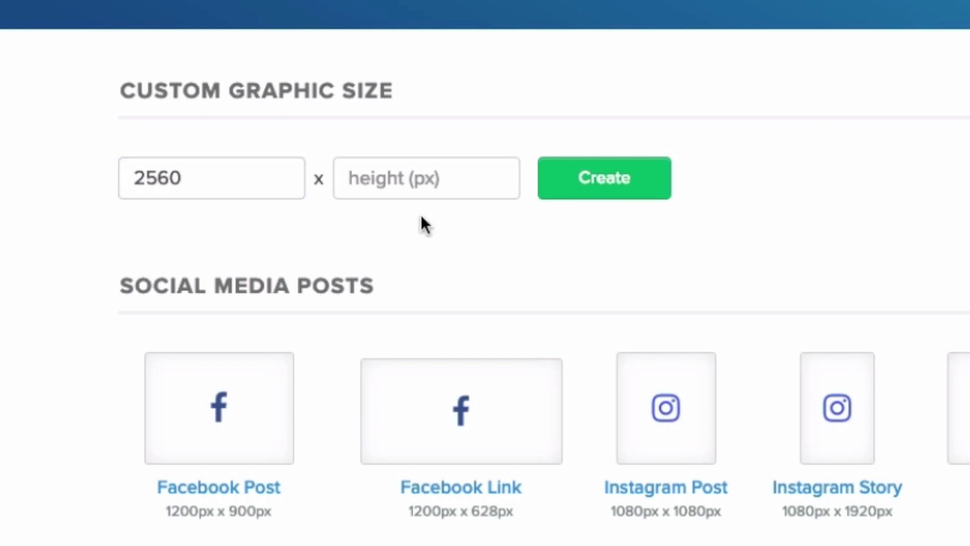
left_click(389, 180)
type("144")
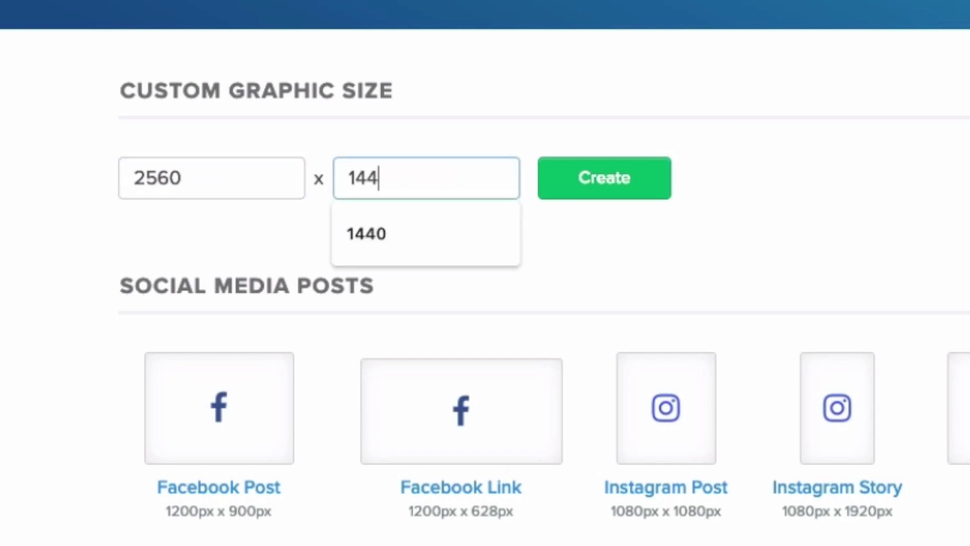
type("0")
left_click(510, 157)
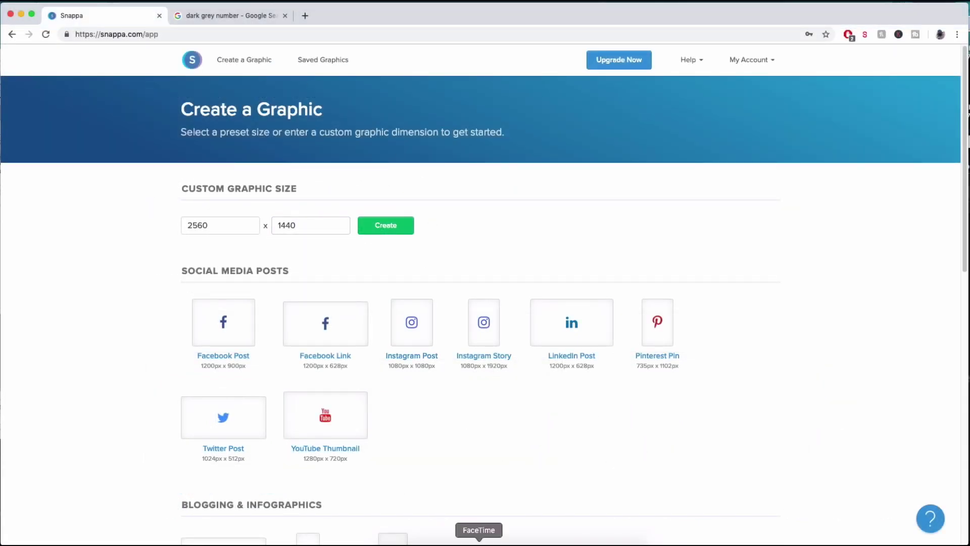
scroll(506, 433, "down", 3)
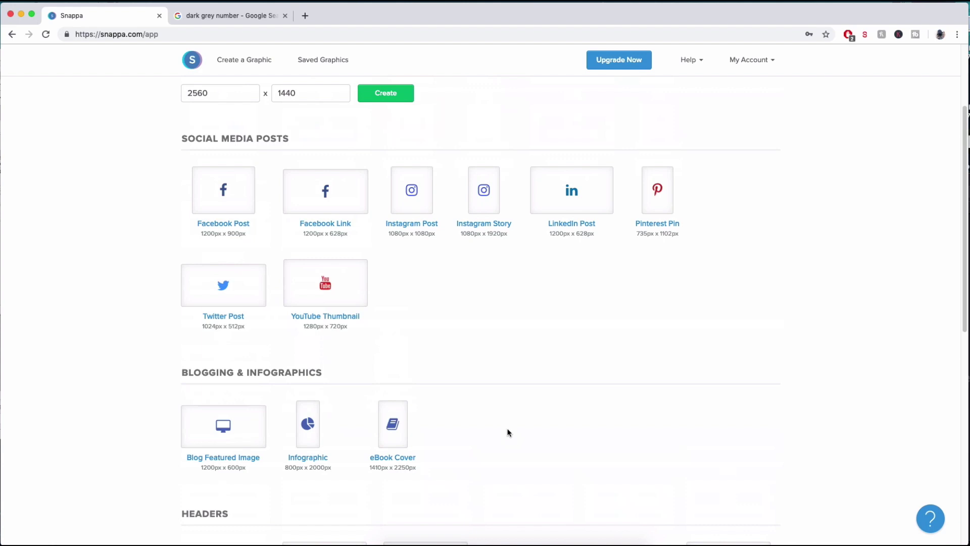
scroll(507, 433, "up", 3)
- Create the blank 2560×1440 design, open background Uploads, then go to Google's address bar
left_click(393, 230)
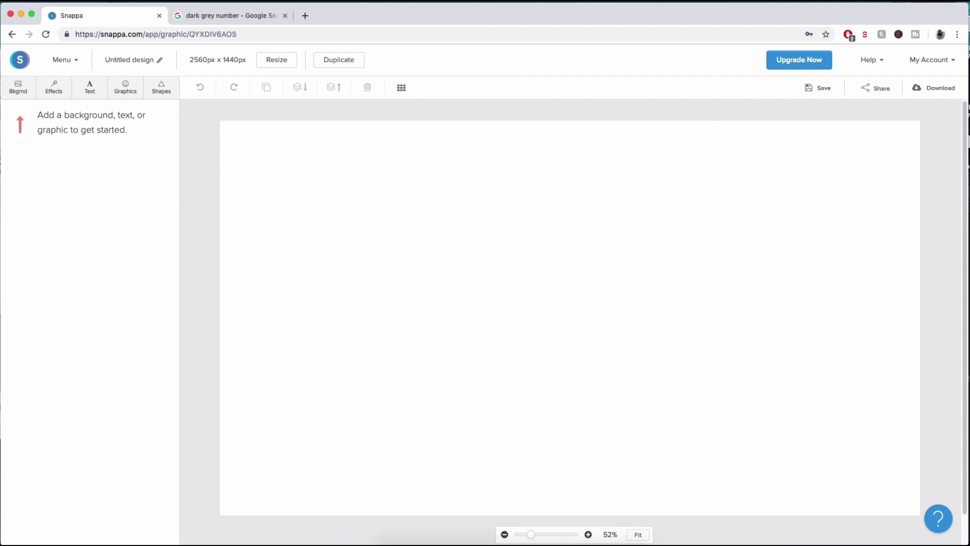
left_click(18, 90)
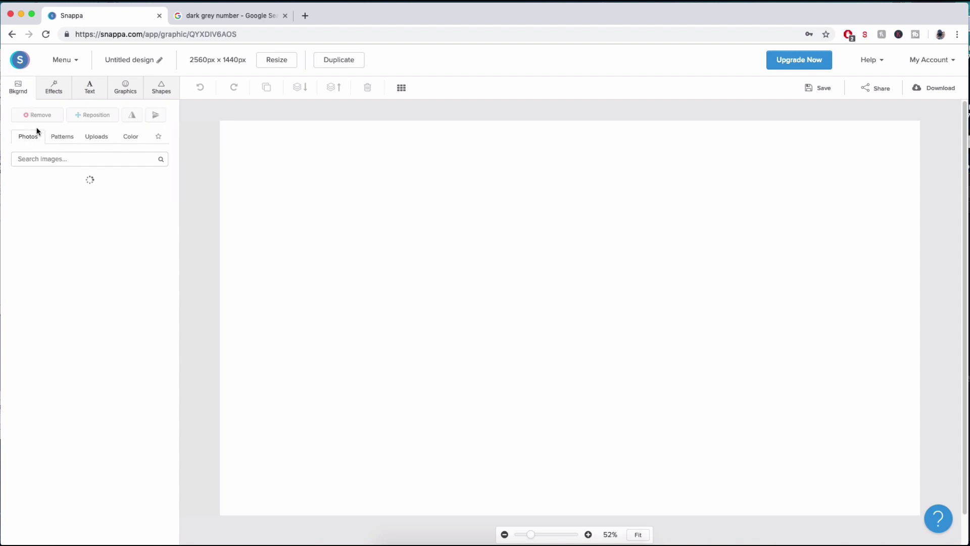
left_click(95, 136)
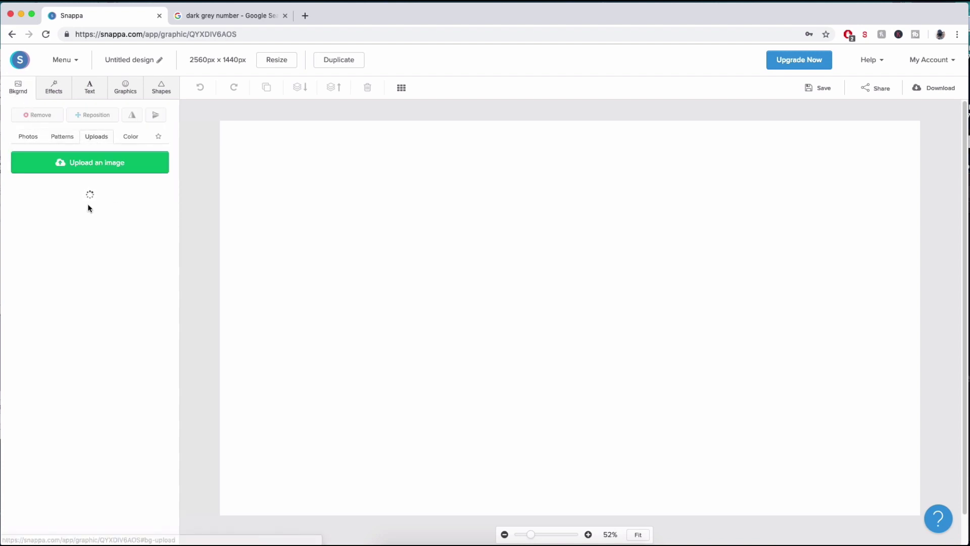
left_click(239, 22)
left_click(230, 34)
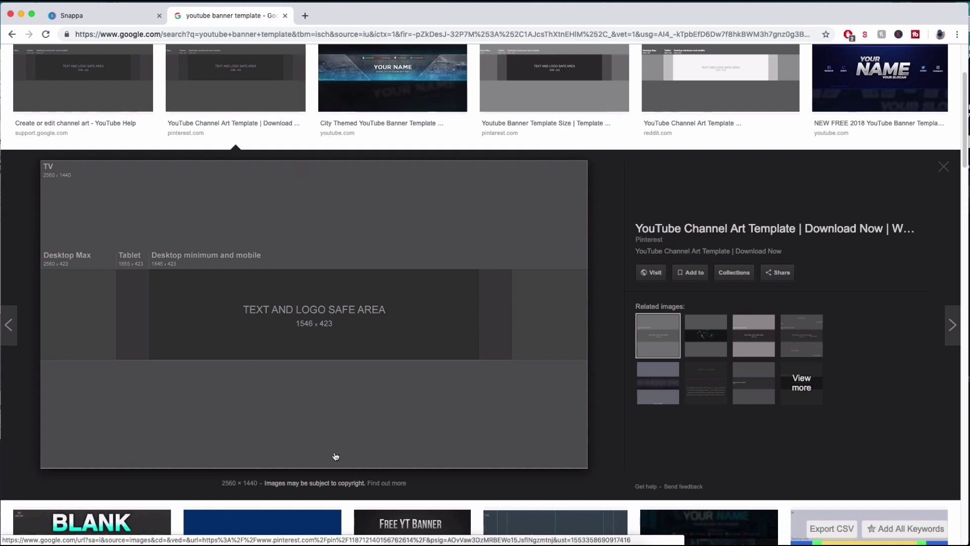
- Search Google Images for 'youtube banner template' and save the 2560×1440 channel art template
right_click(369, 320)
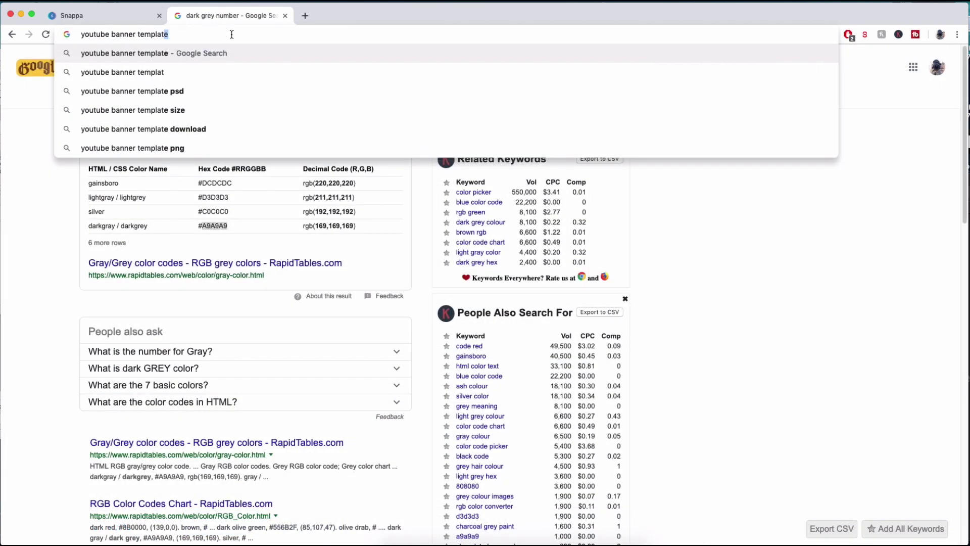
key("Return")
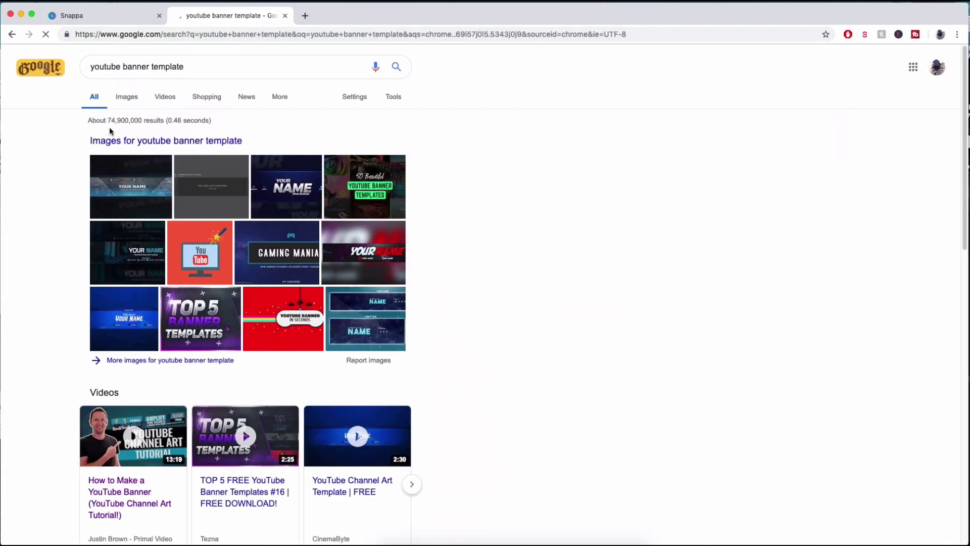
left_click(198, 212)
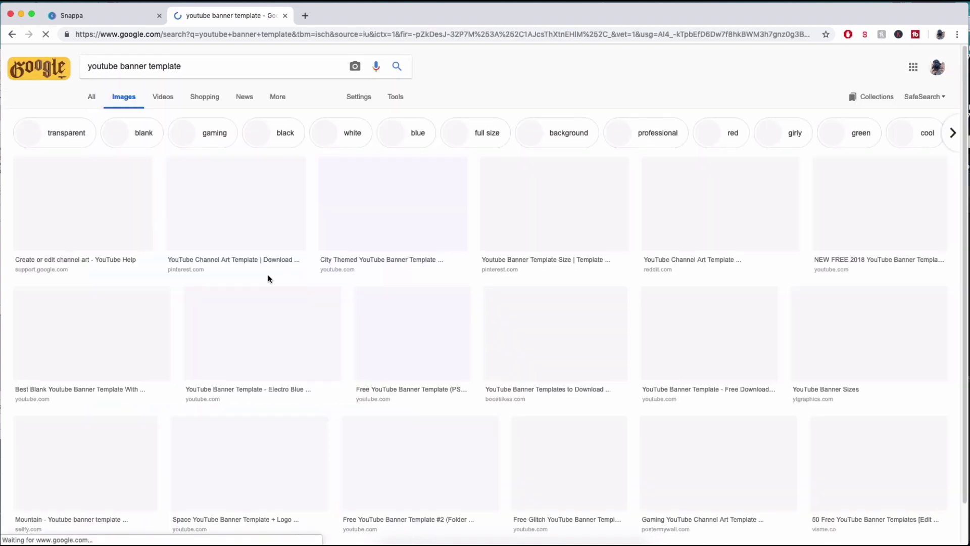
scroll(101, 137, "down", 3)
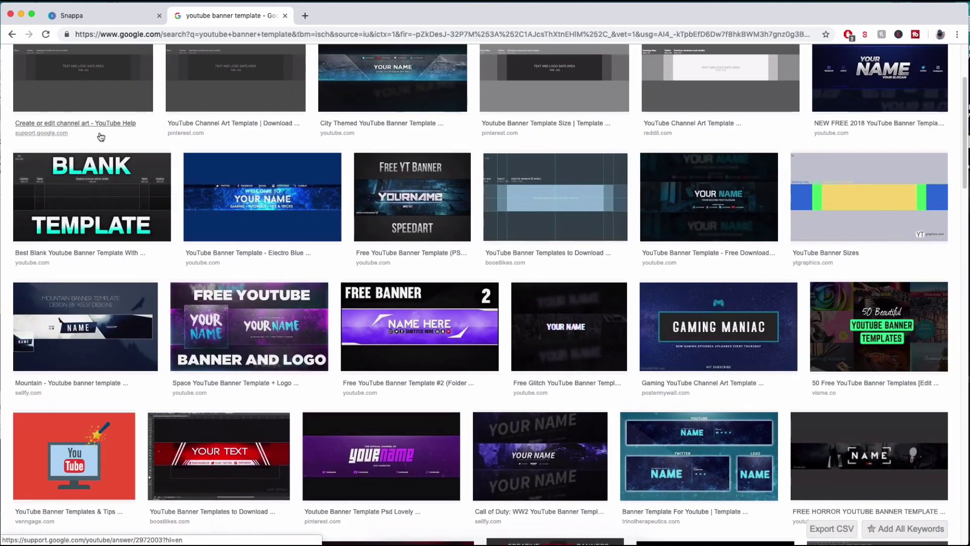
left_click(98, 101)
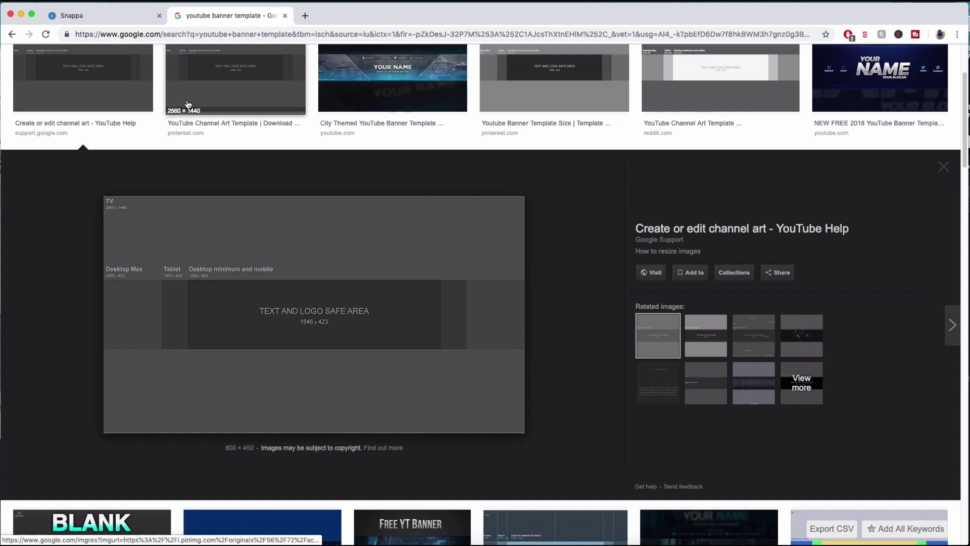
left_click(227, 101)
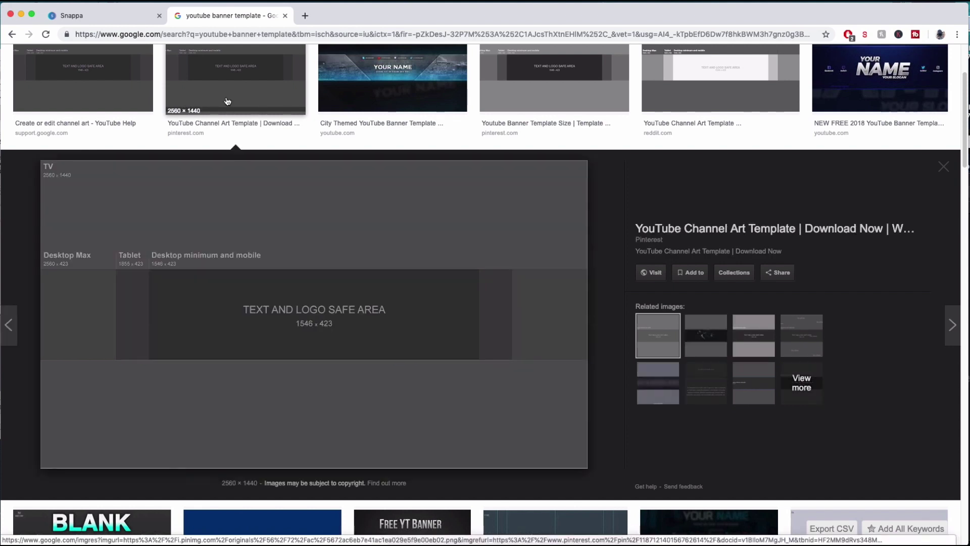
right_click(355, 286)
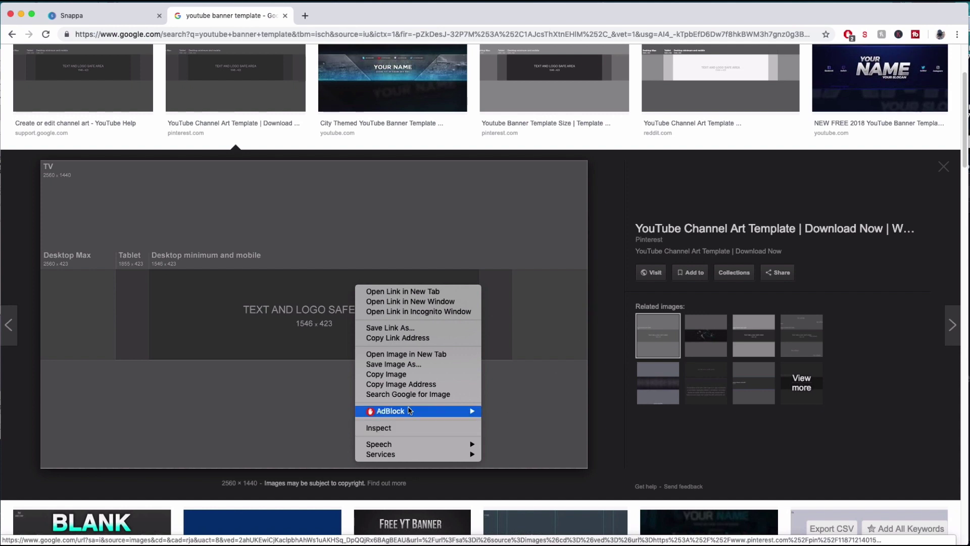
left_click(401, 364)
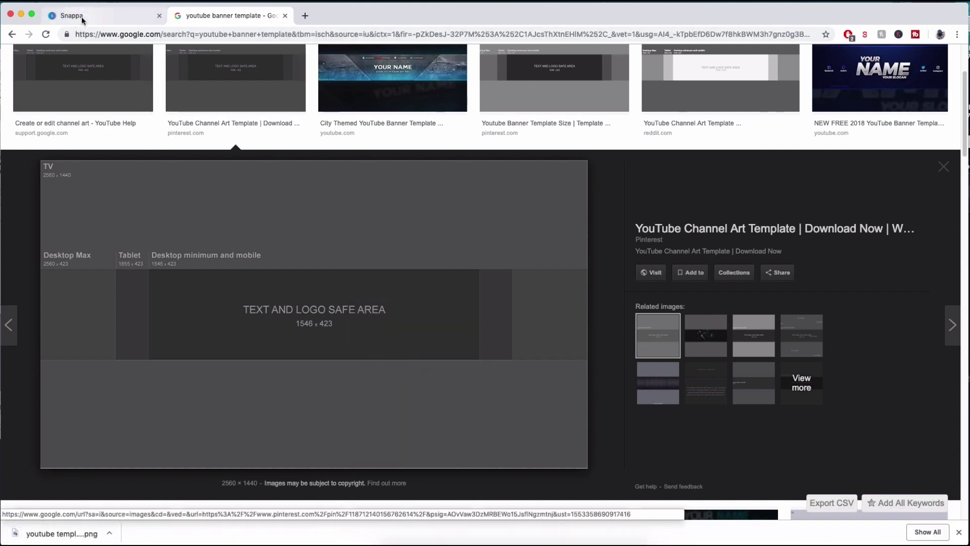
- Upload the saved banner template PNG and set it as the canvas background
left_click(101, 15)
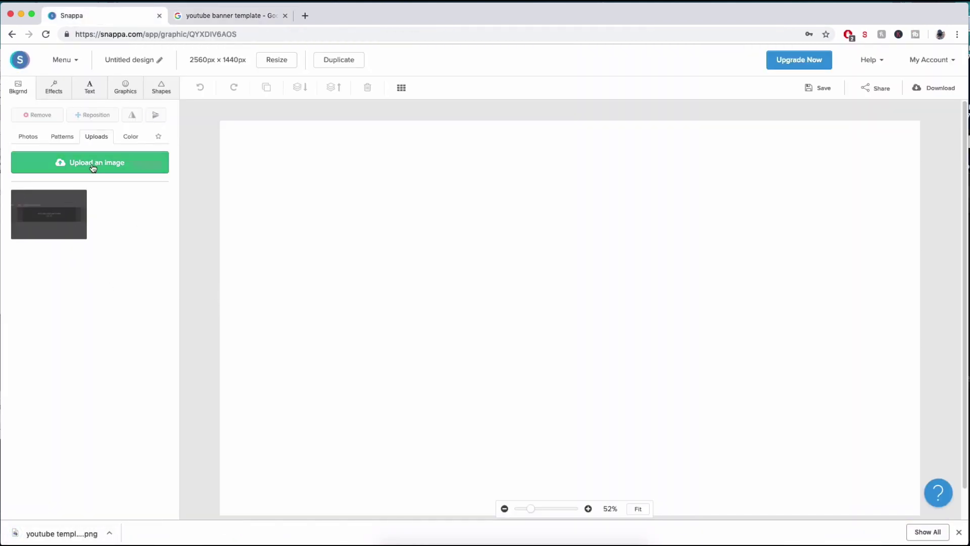
left_click(93, 168)
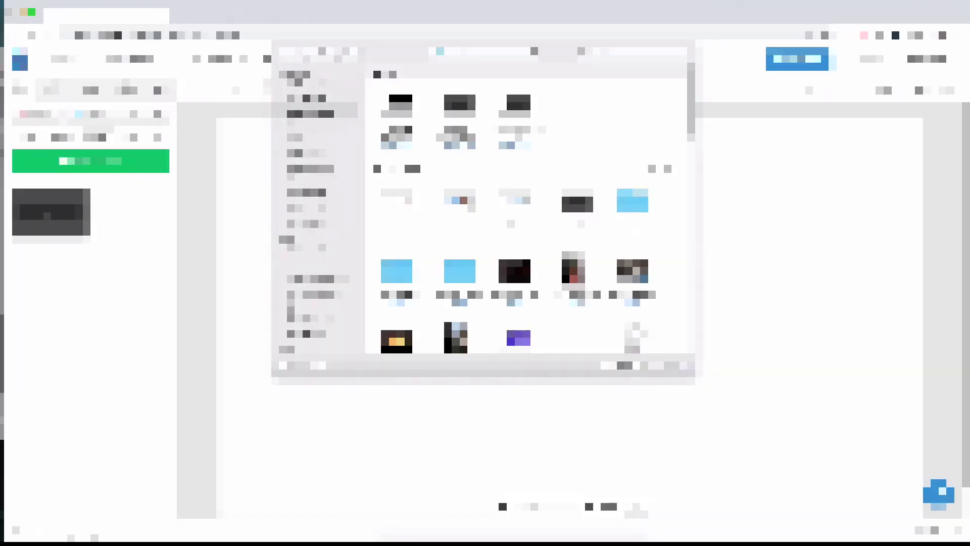
double_click(399, 106)
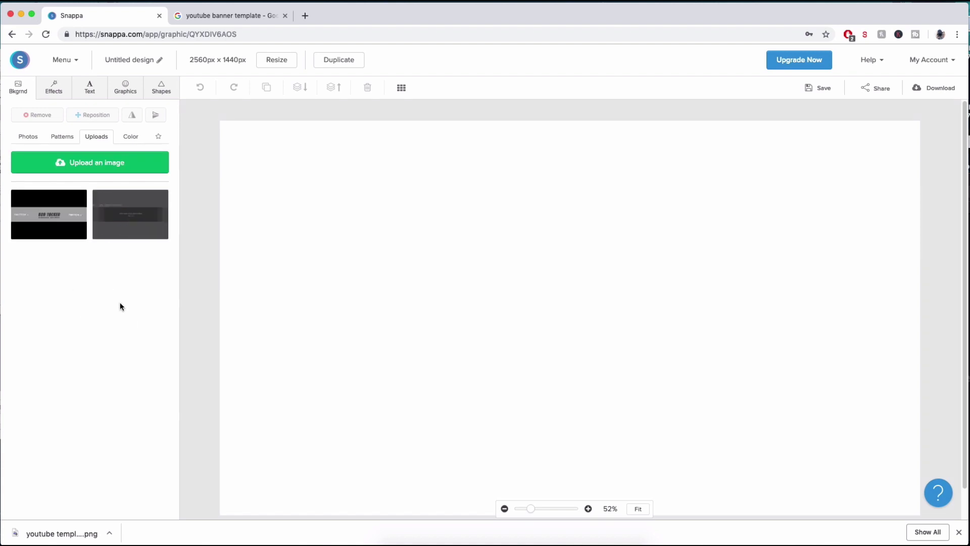
mouse_move(132, 207)
left_click(126, 224)
mouse_move(46, 220)
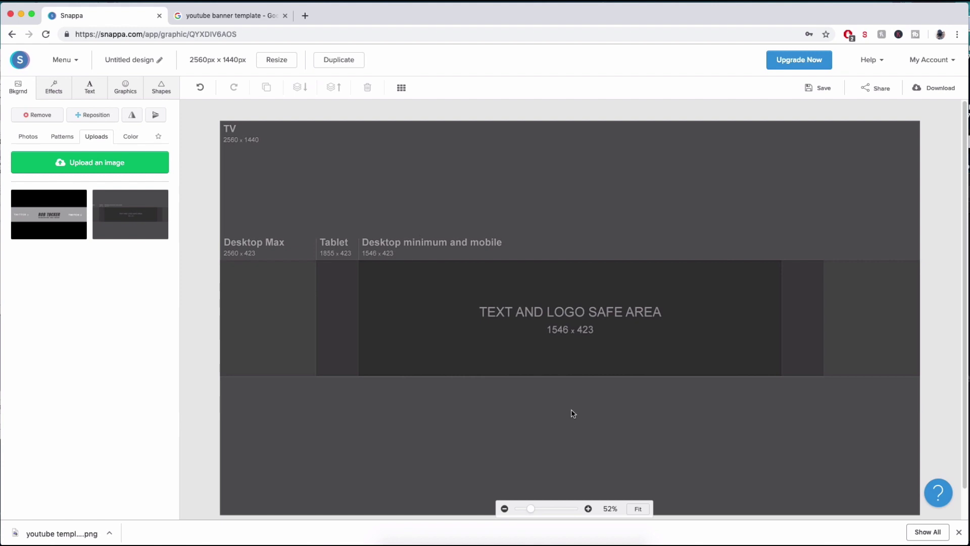
- Add two filled squares, moving one into the bottom strip and stretching it full width
left_click(161, 88)
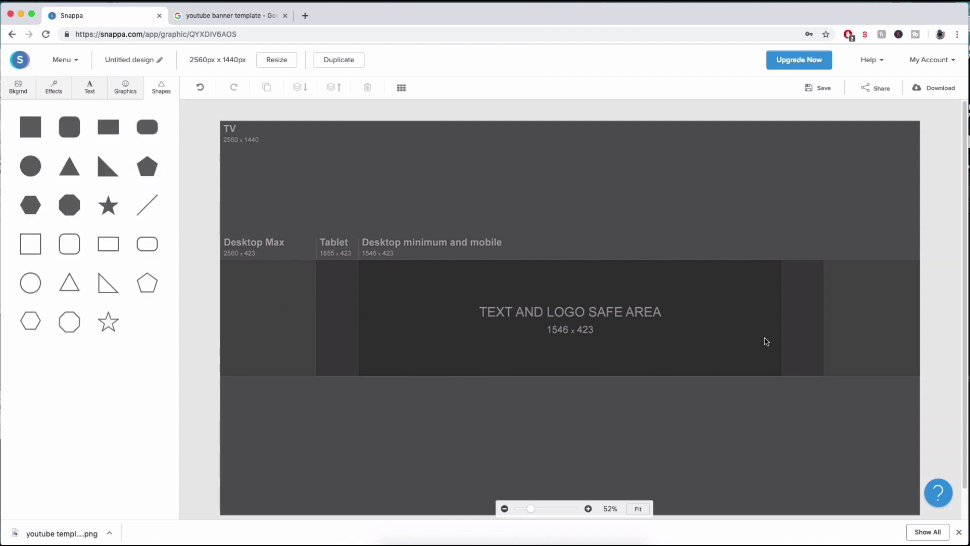
left_click(38, 130)
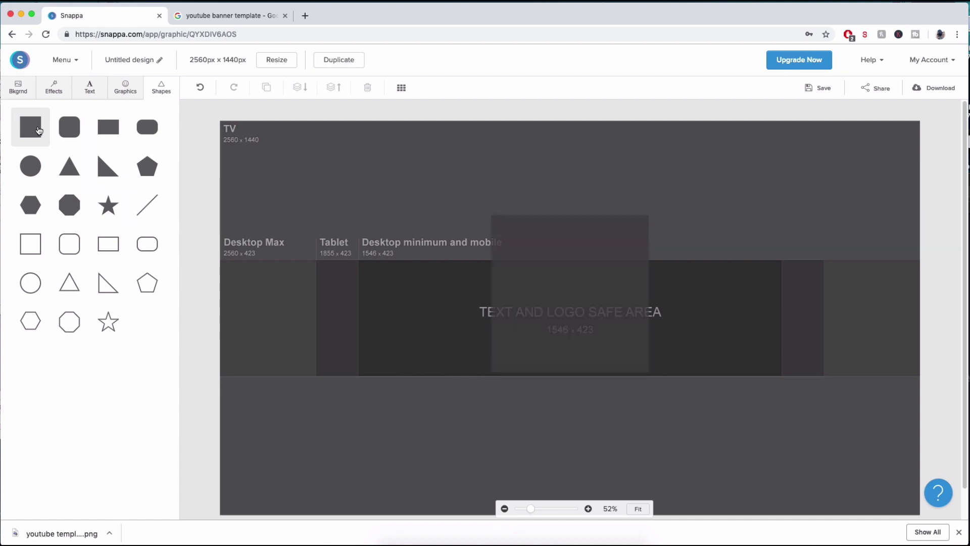
left_click_drag(560, 318, 531, 213)
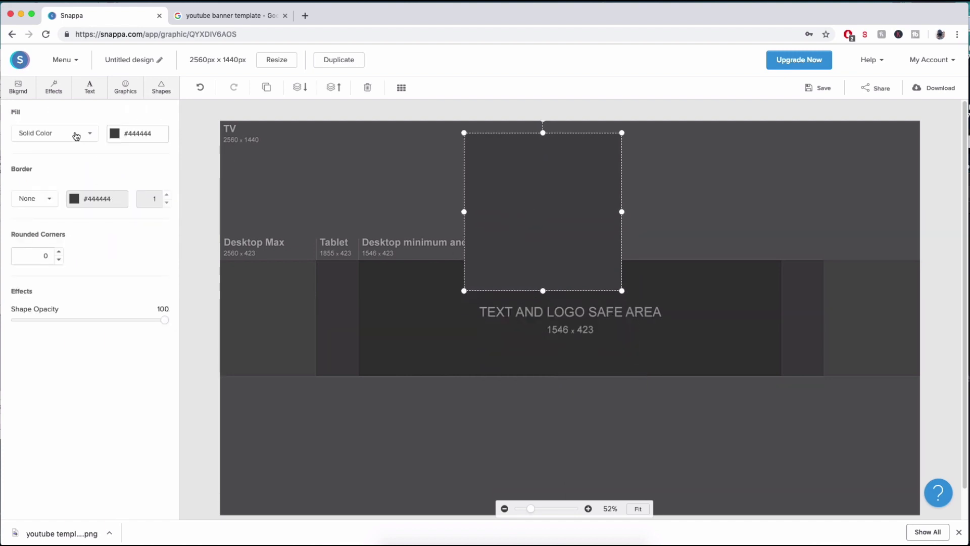
left_click(163, 87)
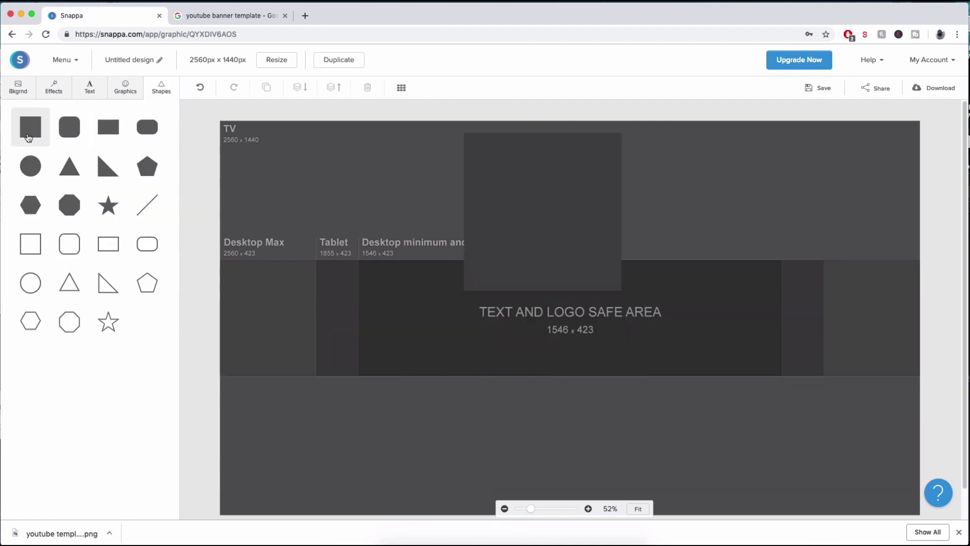
left_click(28, 138)
left_click_drag(584, 306, 582, 438)
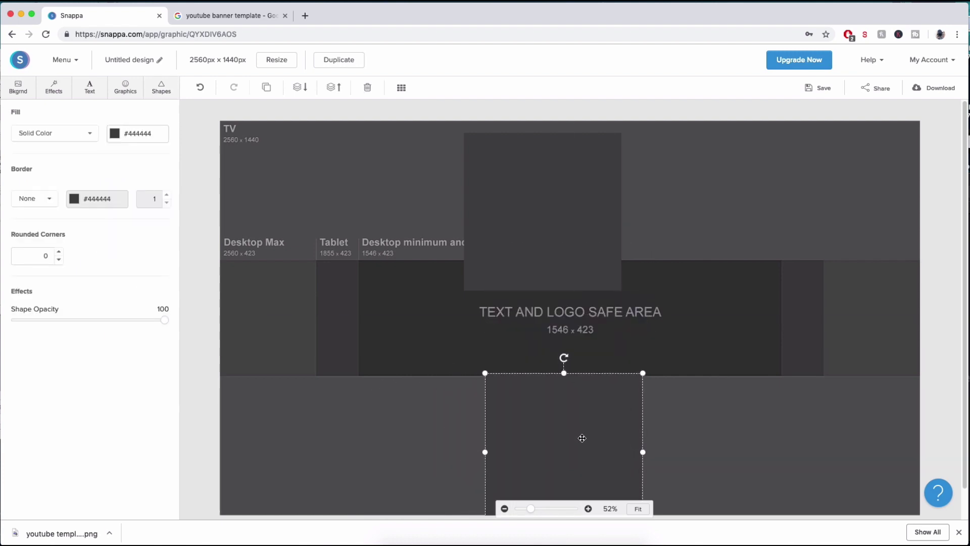
left_click_drag(643, 452, 962, 471)
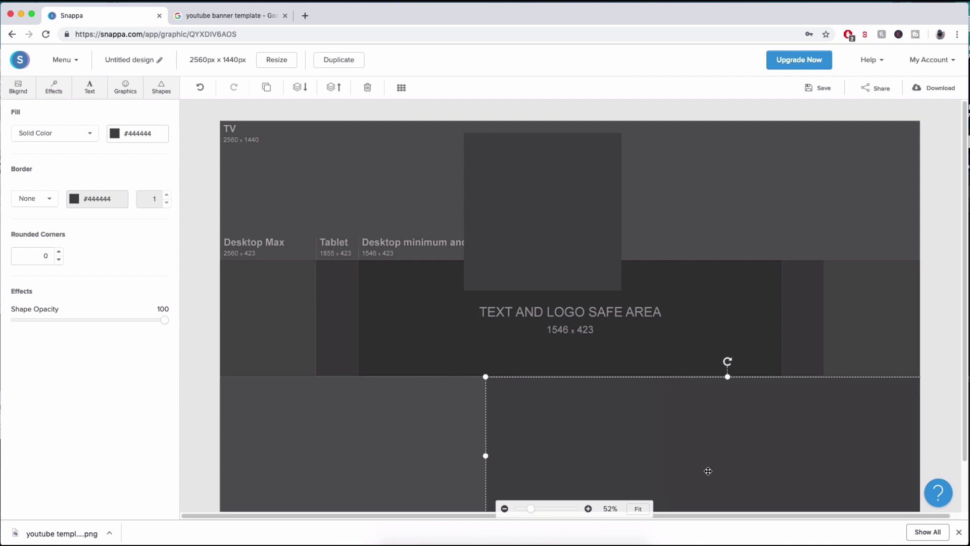
left_click_drag(486, 455, 219, 457)
- Move the other square to the top edge and stretch it across the full banner width
left_click(541, 200)
left_click_drag(540, 216, 537, 188)
left_click_drag(460, 181, 134, 182)
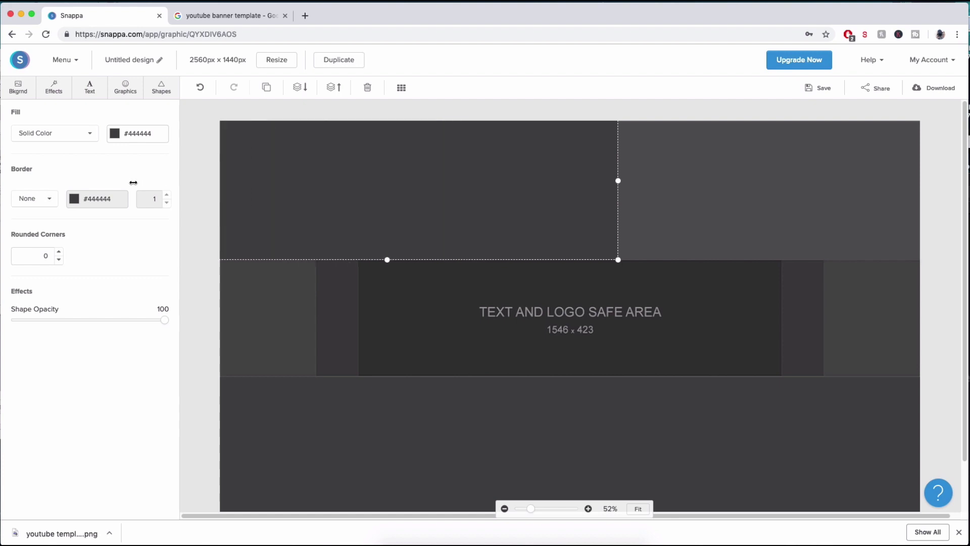
left_click_drag(617, 181, 932, 185)
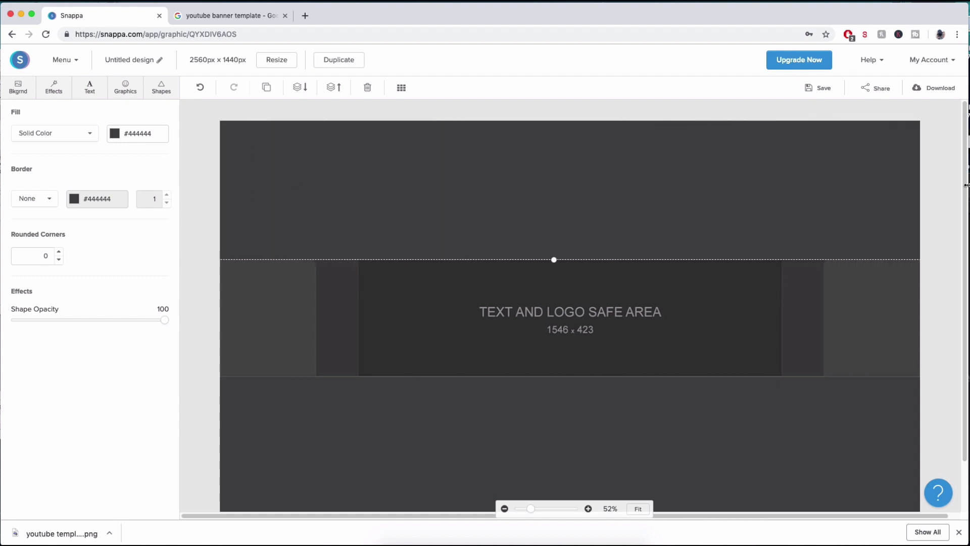
left_click(933, 185)
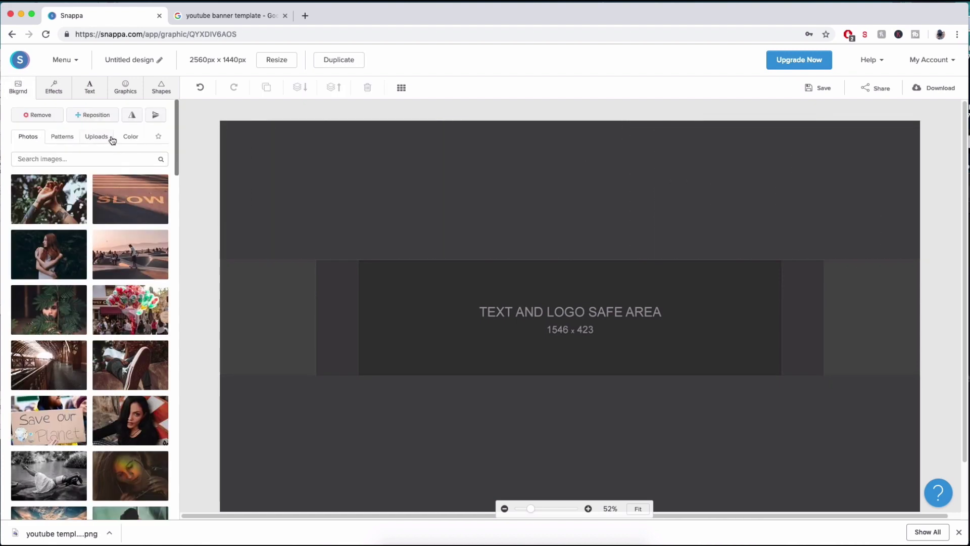
- Add a filled square near the centre of the banner
left_click(170, 95)
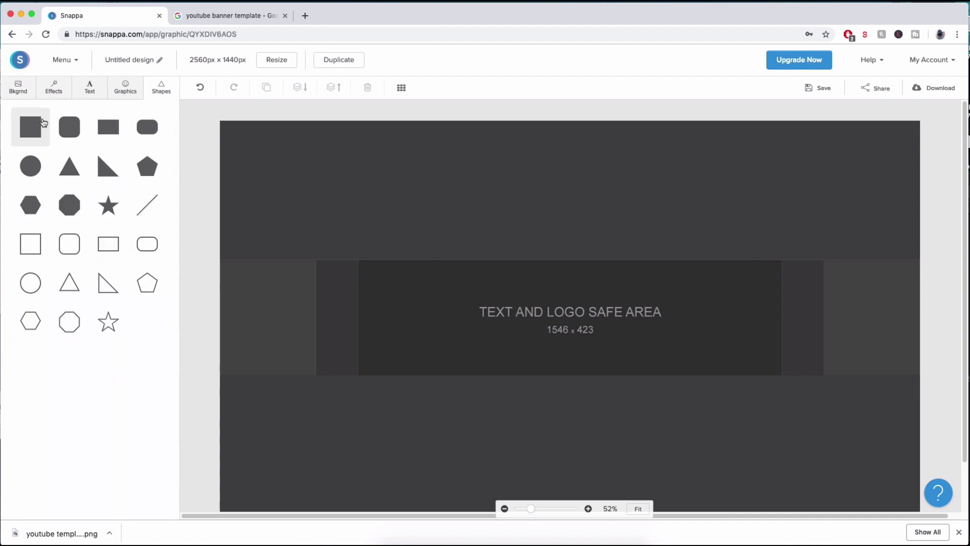
left_click(39, 126)
left_click_drag(559, 316, 529, 314)
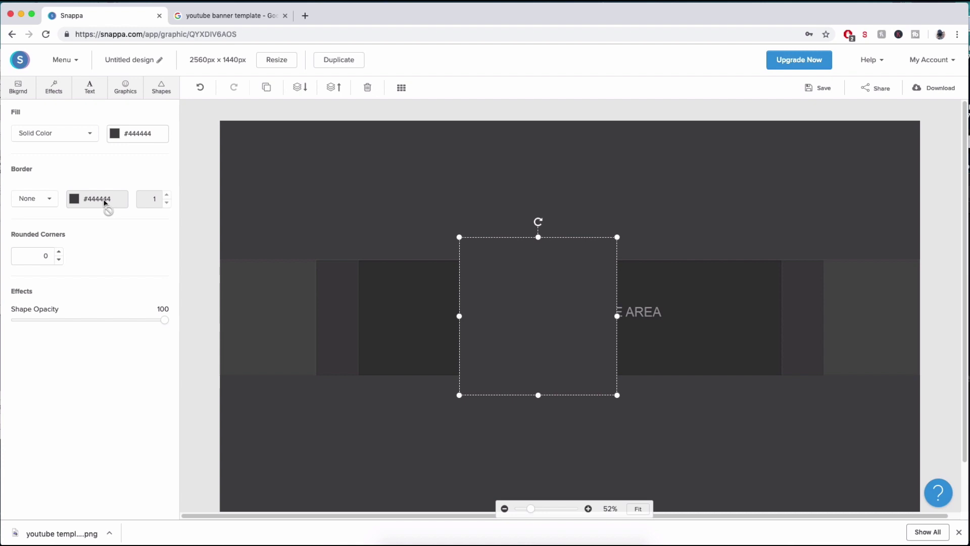
- Change the square's fill to dark grey #383838, ending with the custom colour picker
left_click(147, 139)
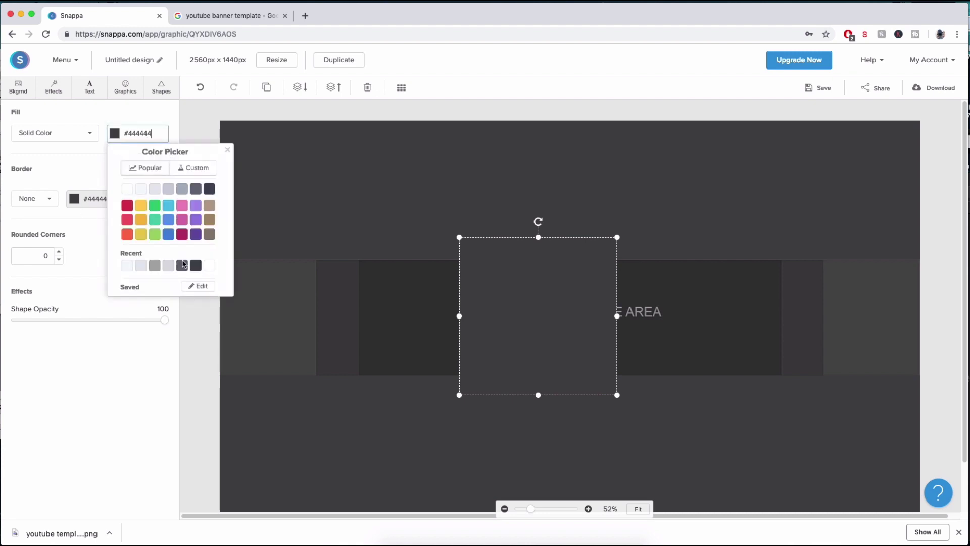
key("BackSpace")
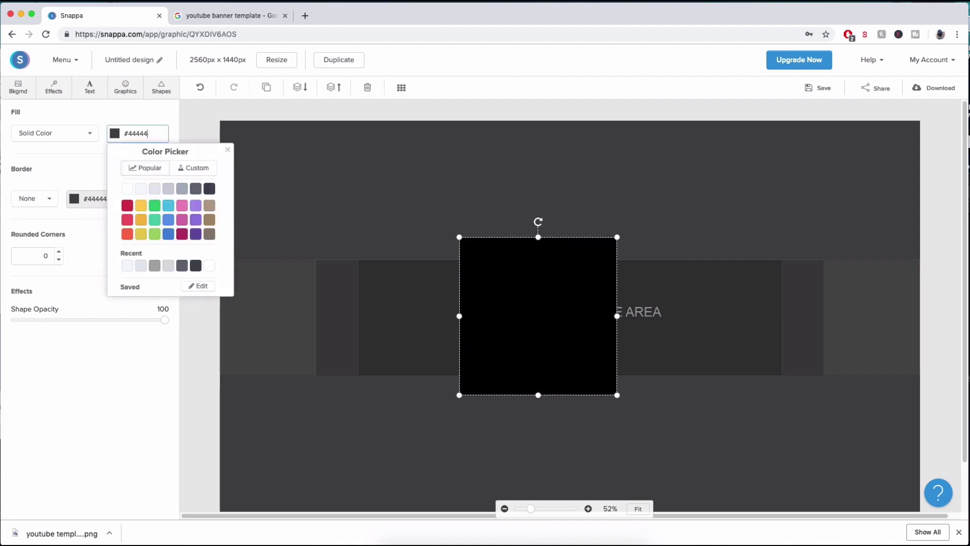
type("a9a9a9")
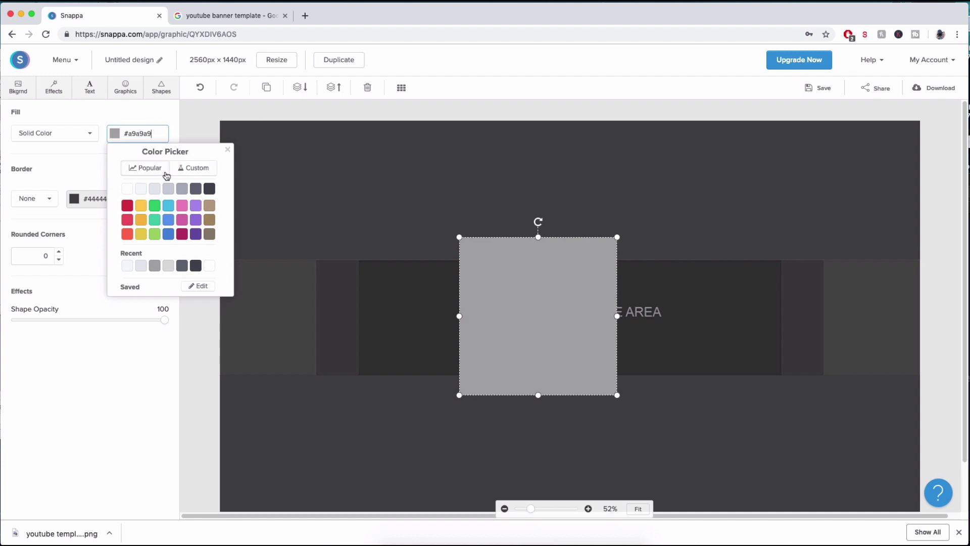
key("BackSpace")
type("6")
key("BackSpace")
key("BackSpace")
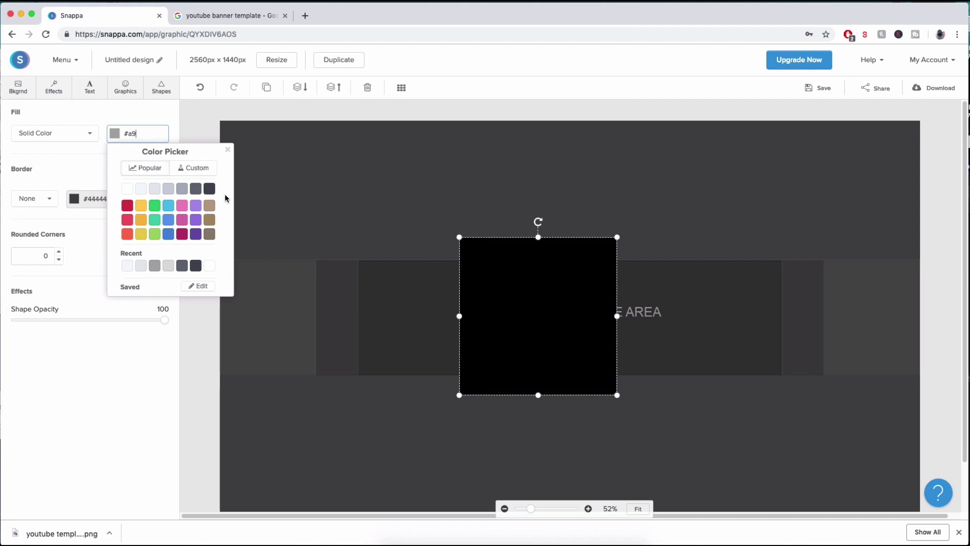
left_click(209, 188)
left_click(194, 168)
left_click_drag(139, 240, 108, 247)
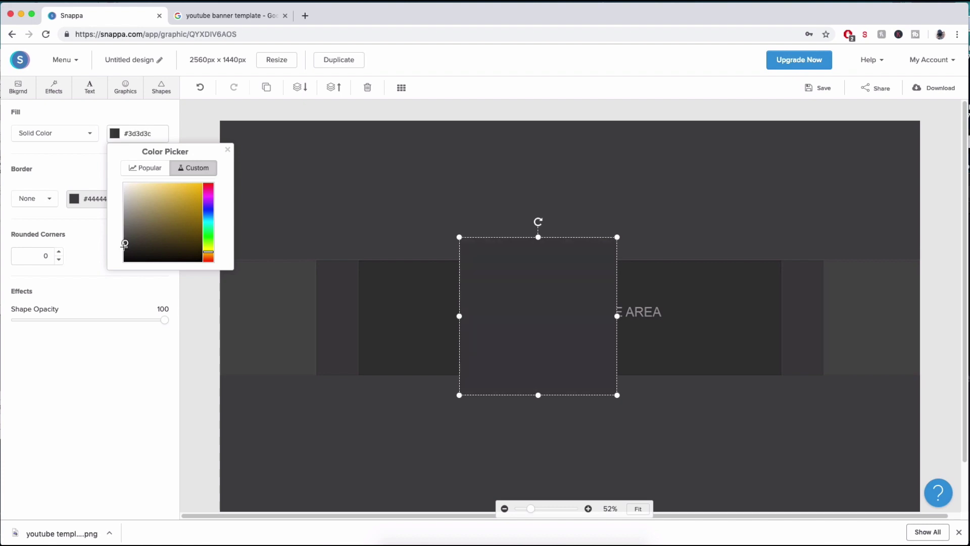
mouse_move(125, 245)
left_mouse_down()
mouse_move(118, 270)
mouse_move(106, 247)
left_mouse_up()
- Send the #383838 rectangle two layers back and stretch it to both banner edges
left_click(227, 151)
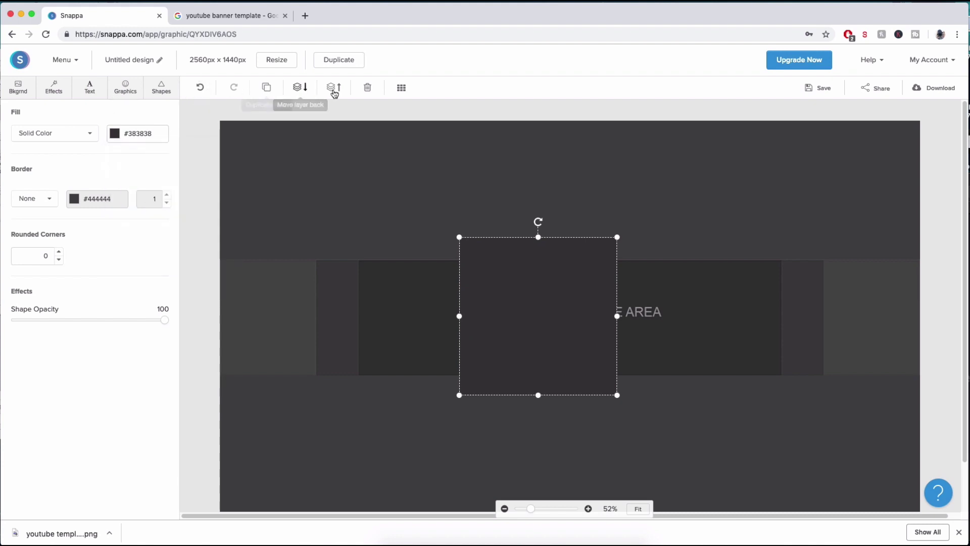
left_click(309, 87)
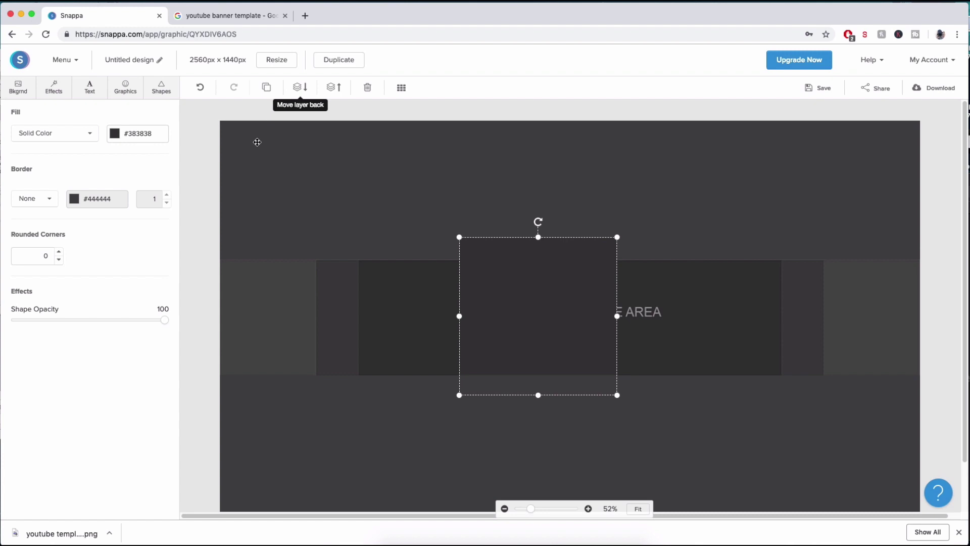
left_click(296, 96)
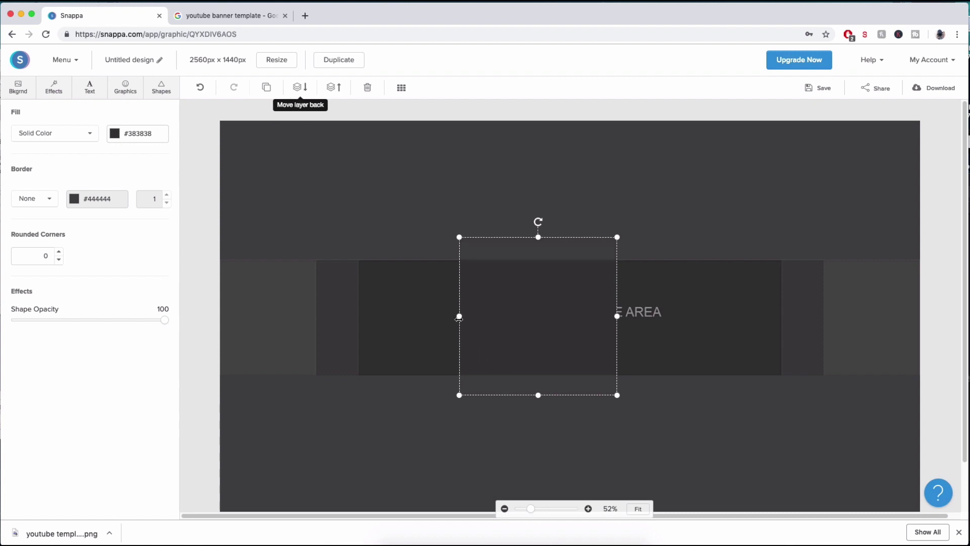
left_click_drag(457, 316, 128, 315)
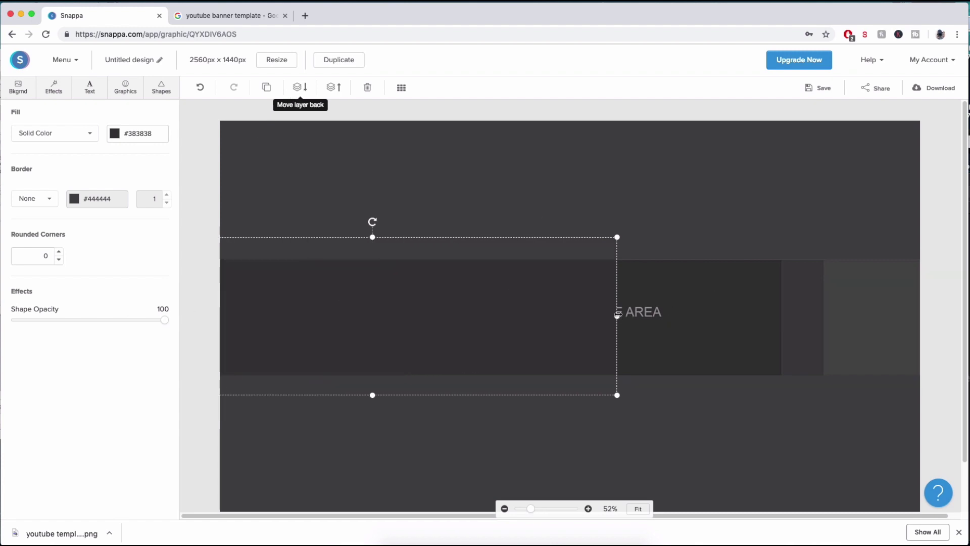
left_click_drag(617, 316, 920, 311)
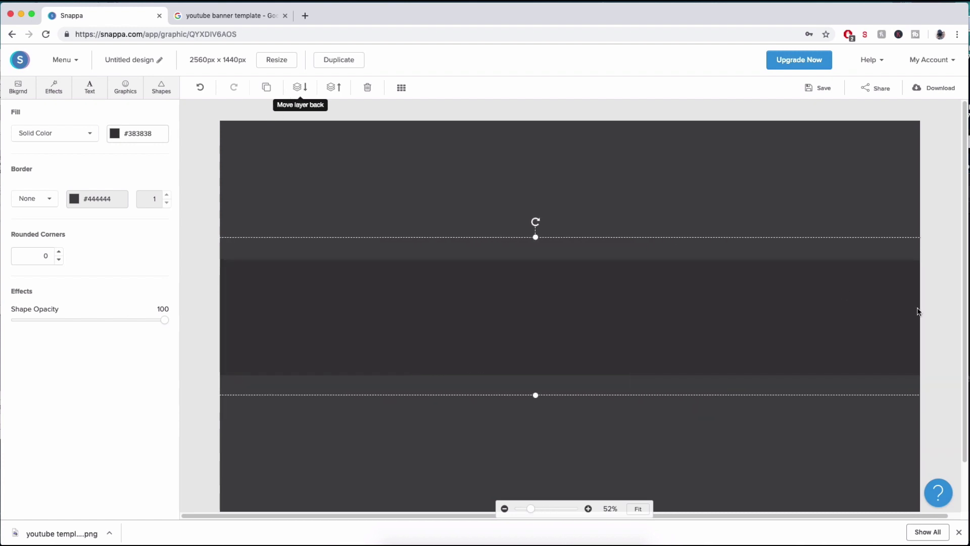
left_click(486, 180)
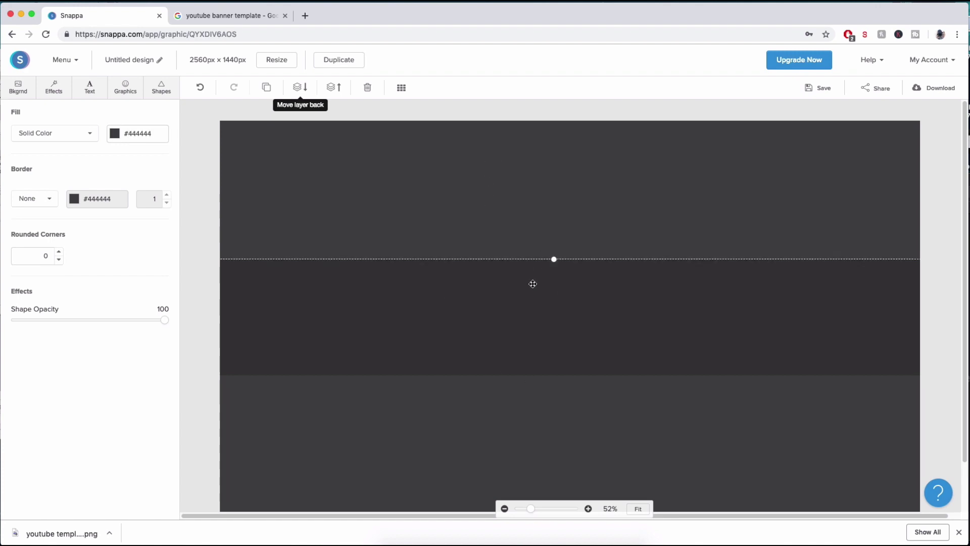
left_click(564, 300)
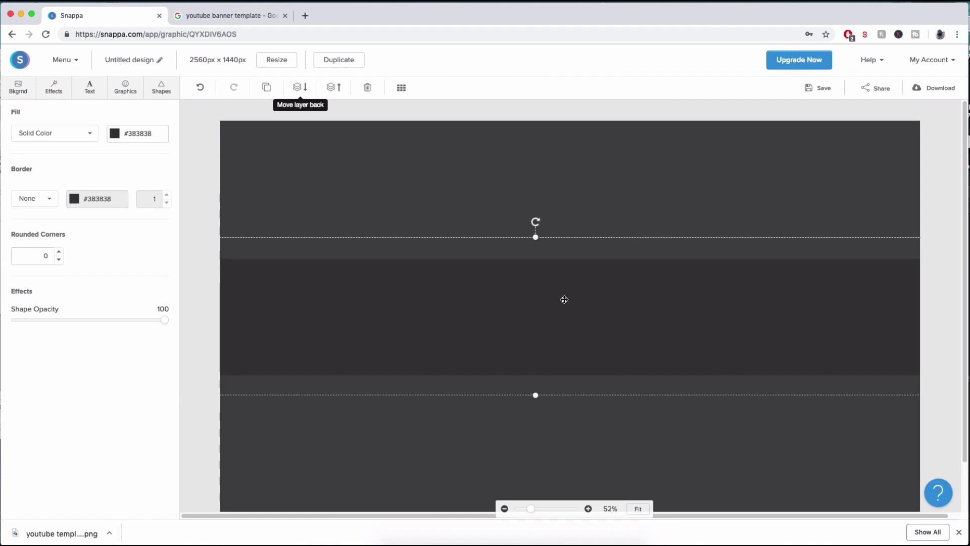
- Add a heading text box to the banner and make its text white
left_click(89, 93)
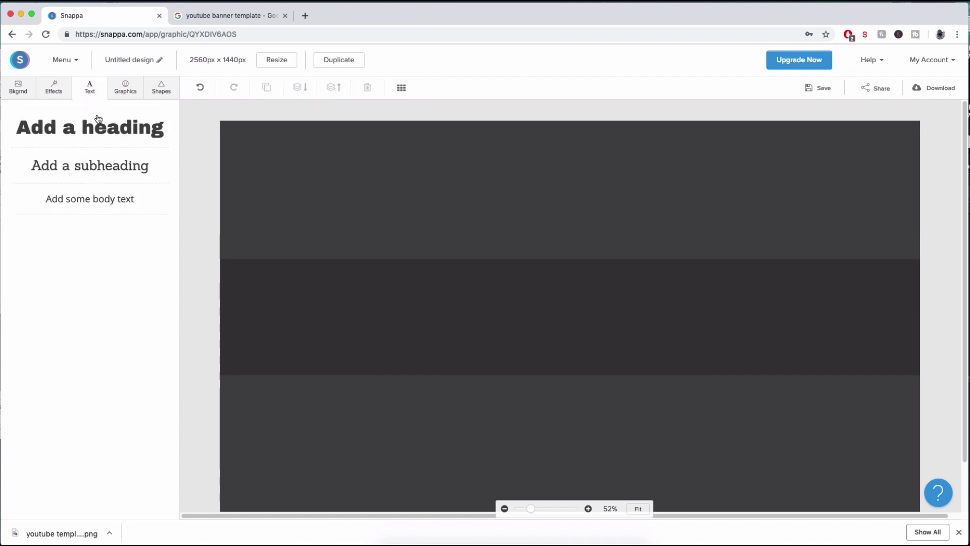
left_click(98, 124)
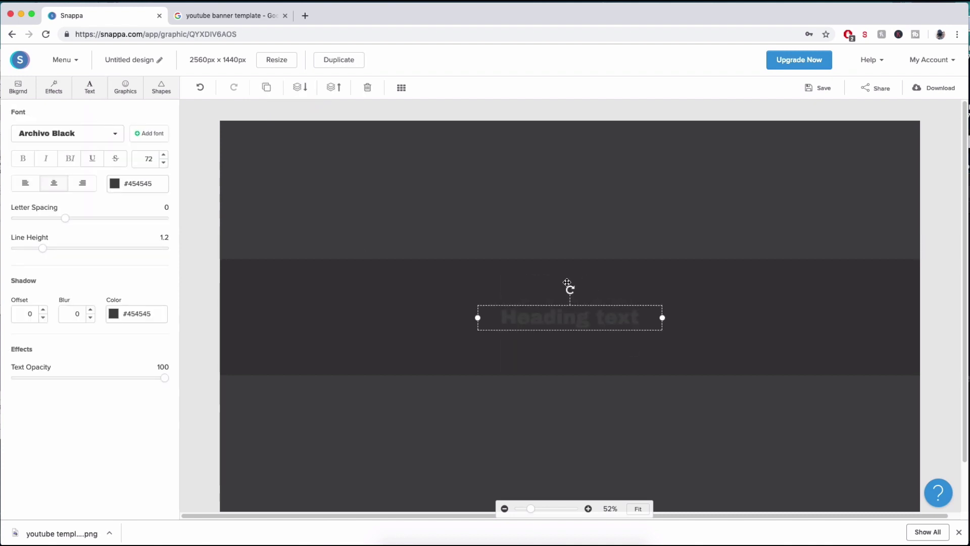
double_click(567, 314)
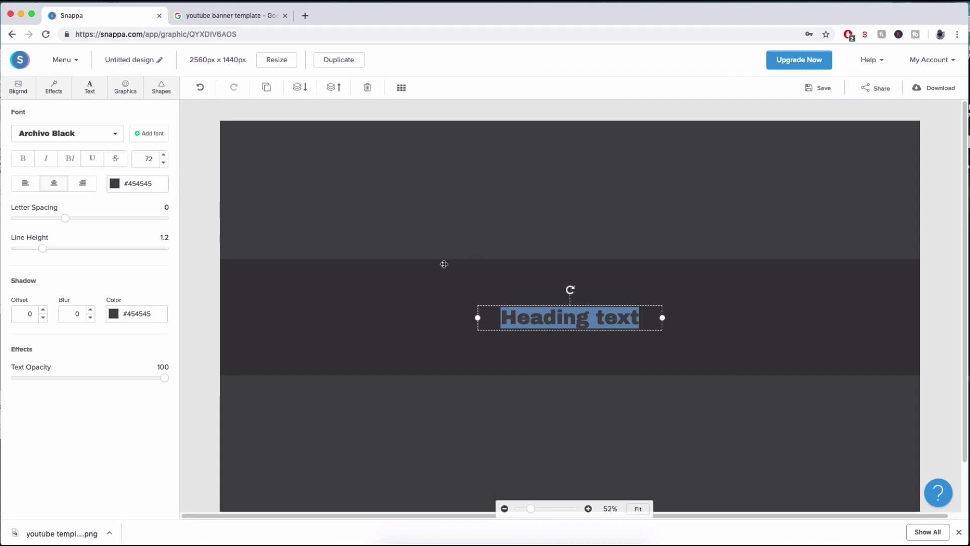
left_click(119, 190)
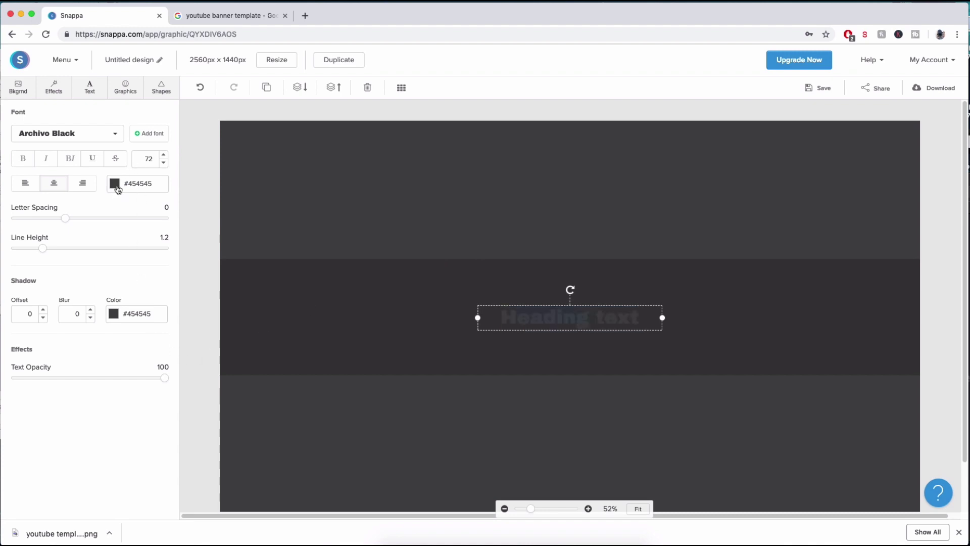
left_click(124, 233)
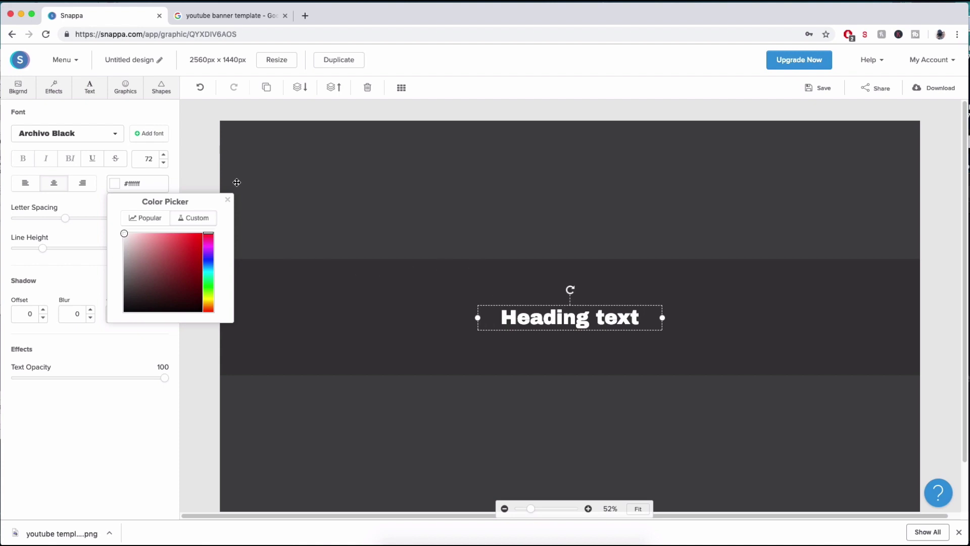
left_click(227, 203)
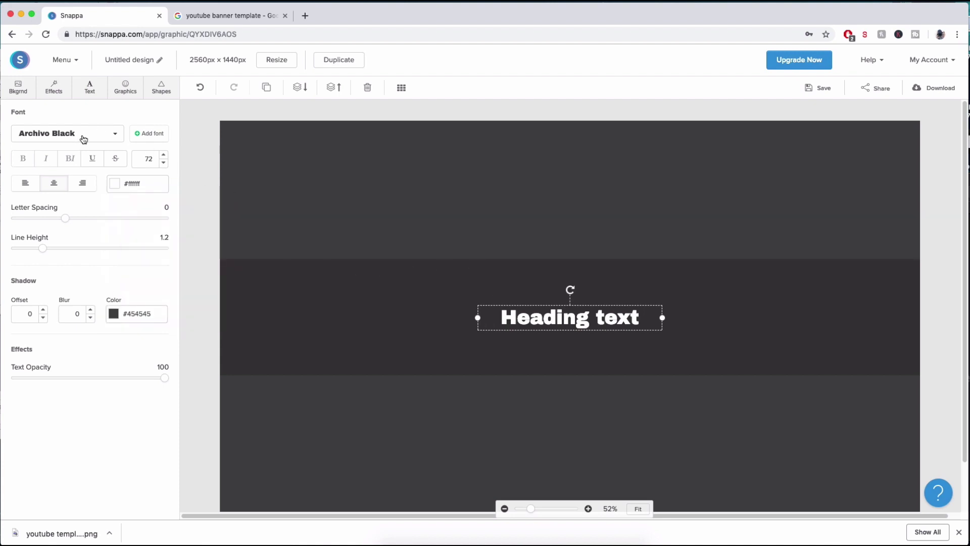
- Browse the font list and apply Bangers to the heading
left_click(83, 140)
scroll(86, 204, "down", 10)
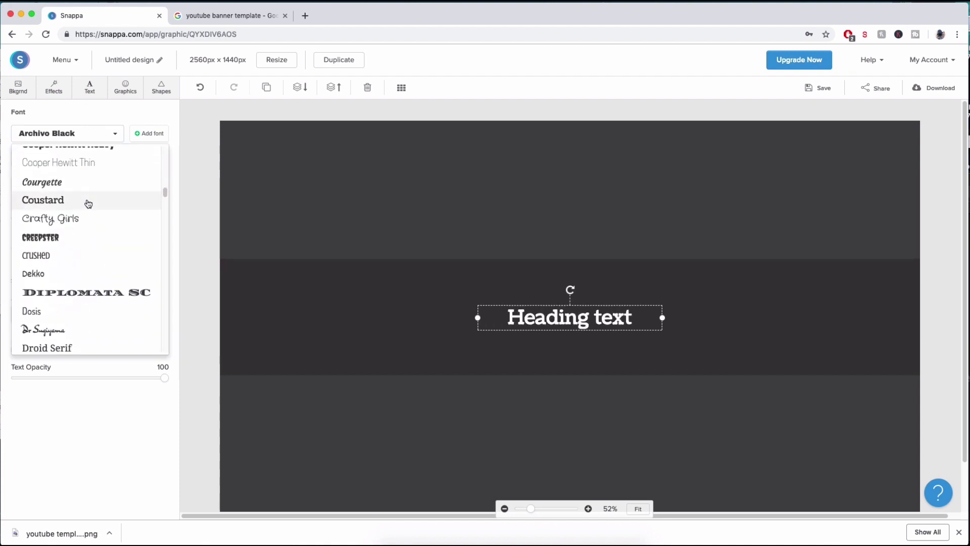
scroll(90, 206, "down", 5)
scroll(63, 323, "down", 5)
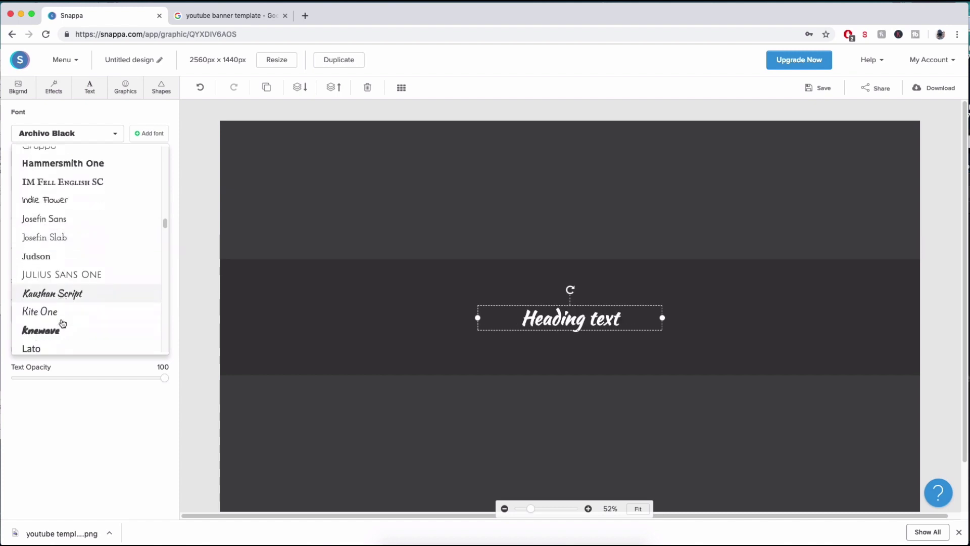
scroll(61, 303, "down", 5)
scroll(63, 197, "up", 3)
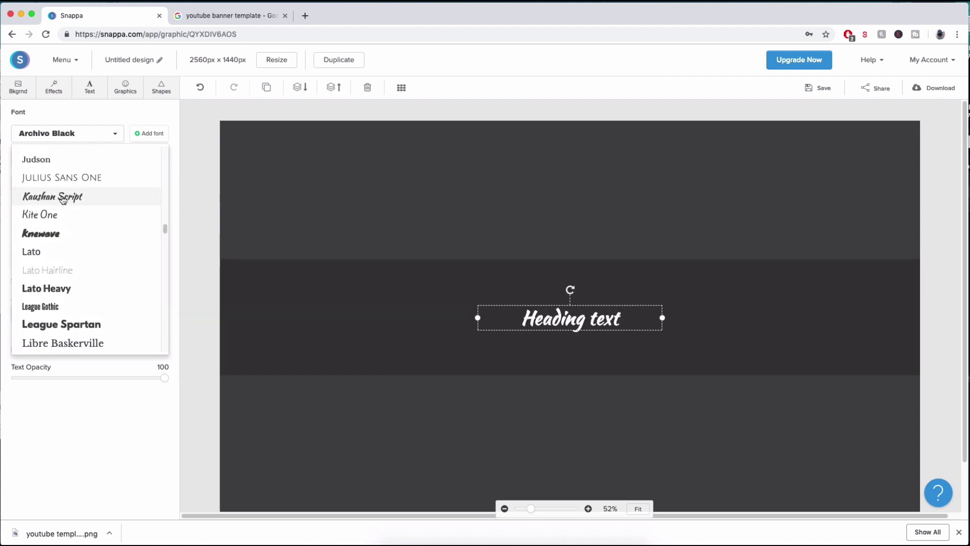
scroll(60, 220, "up", 15)
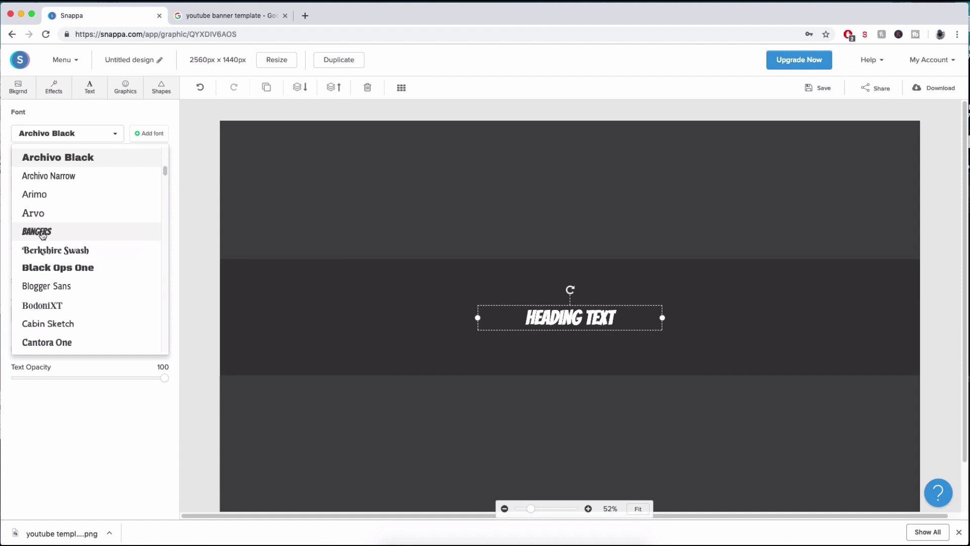
left_click(42, 234)
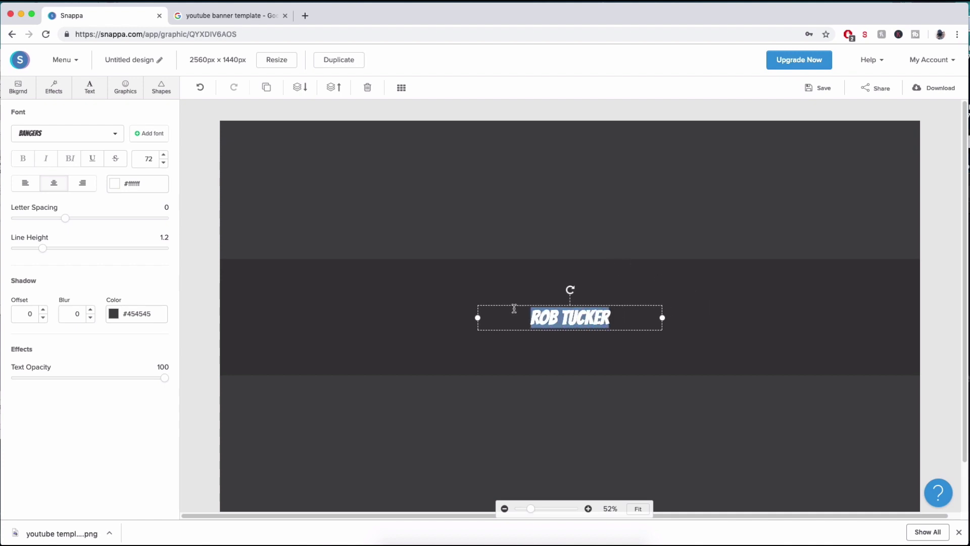
- Set the name heading to font size 150 and letter spacing 7
left_click_drag(162, 155, 163, 158)
mouse_move(558, 304)
left_mouse_down()
mouse_move(544, 291)
mouse_move(541, 319)
mouse_move(539, 308)
mouse_move(548, 314)
left_mouse_up()
left_click(538, 303)
left_click(538, 303)
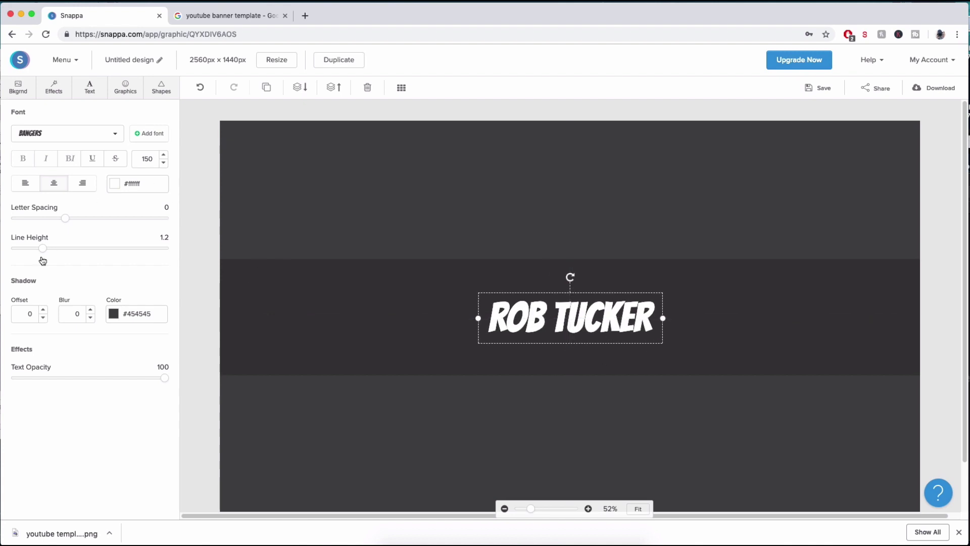
left_click_drag(65, 218, 101, 227)
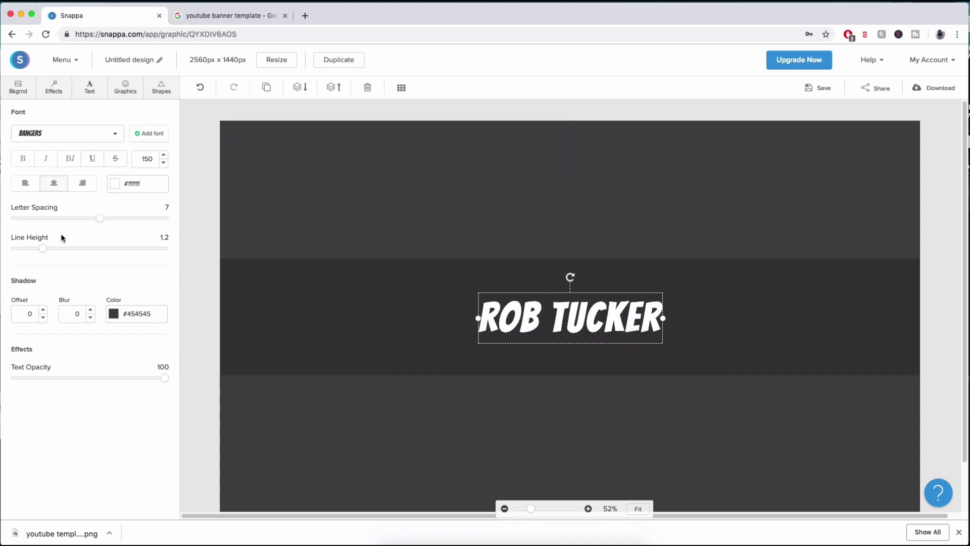
- Give the heading's shadow a blur of 15 with zero offset
left_click(91, 310)
left_click(43, 310)
double_click(44, 311)
left_click(43, 310)
left_click(365, 241)
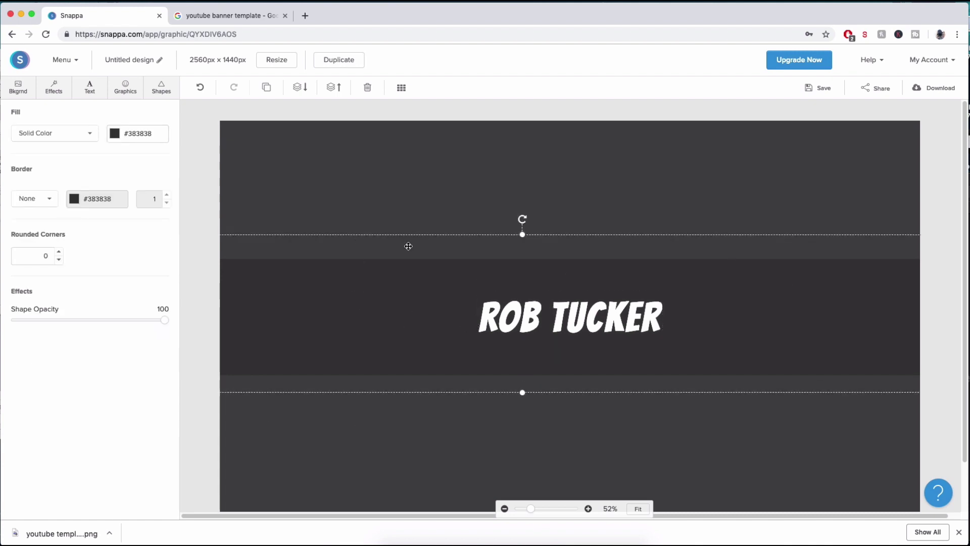
left_click(541, 329)
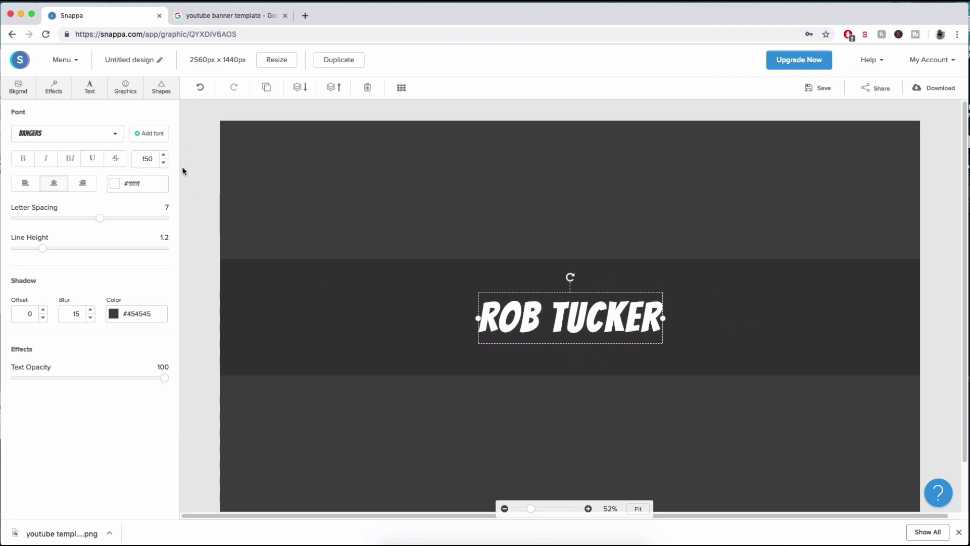
- Add a new heading left of the name title and type TWITTER
left_click(94, 92)
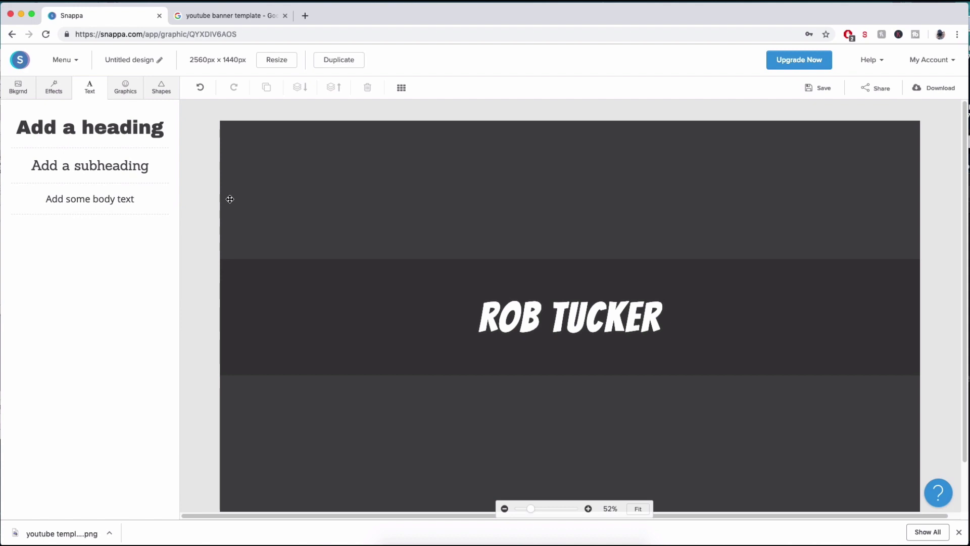
left_click(101, 140)
left_click_drag(542, 319, 337, 317)
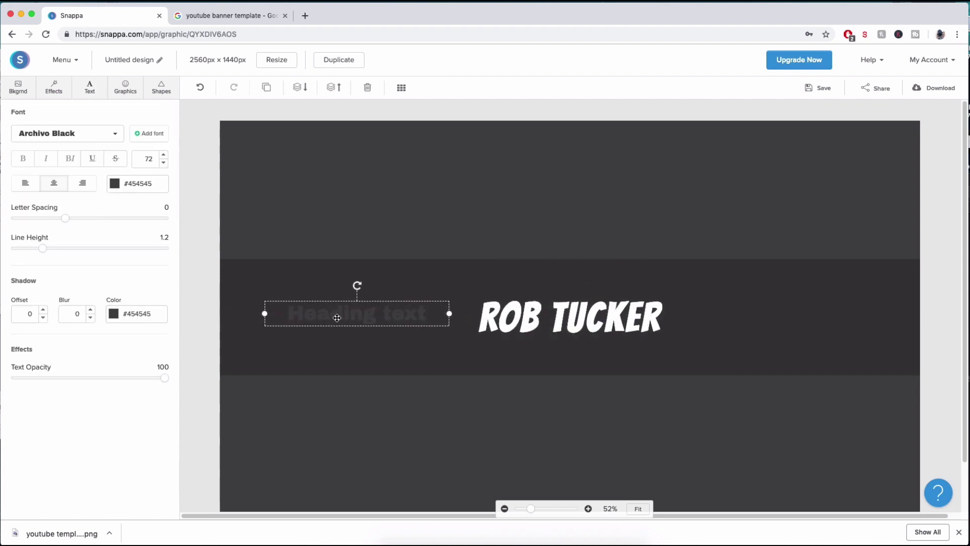
double_click(337, 317)
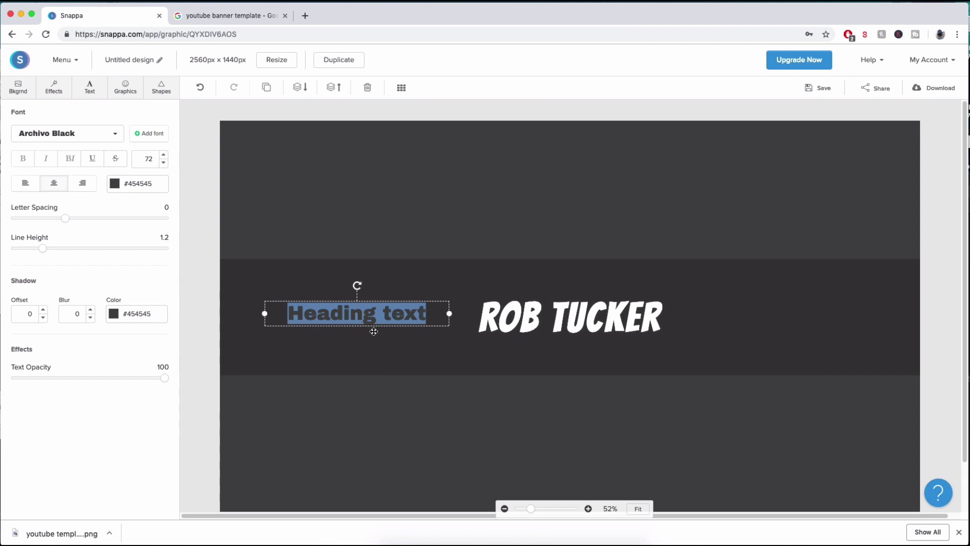
type("TWITTER")
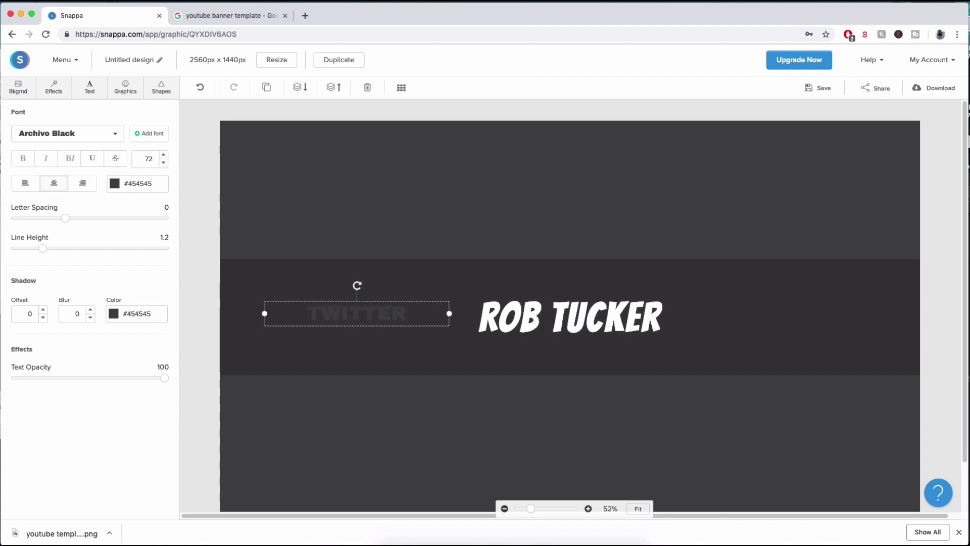
- Make TWITTER white with 55 text opacity and shadow blur 15
double_click(365, 306)
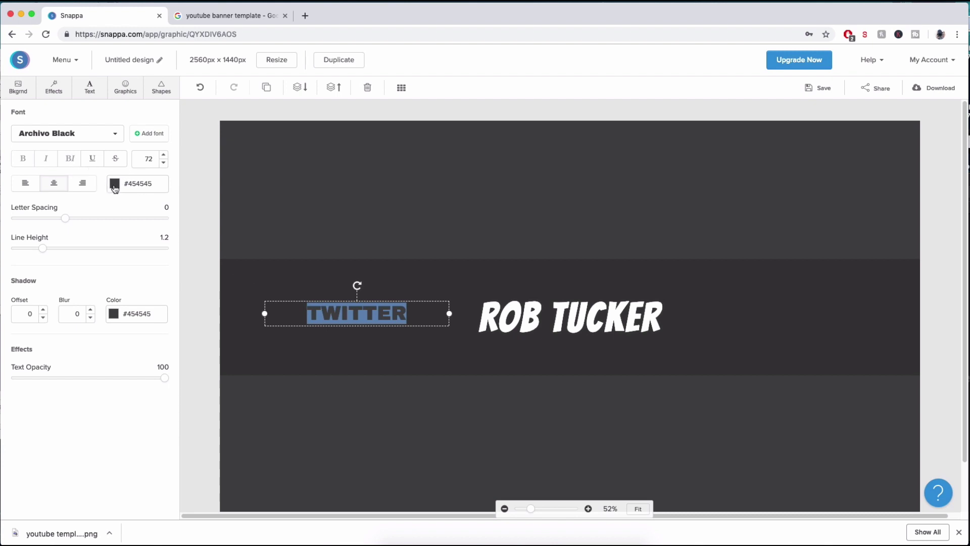
left_click(115, 184)
left_click_drag(125, 268, 73, 171)
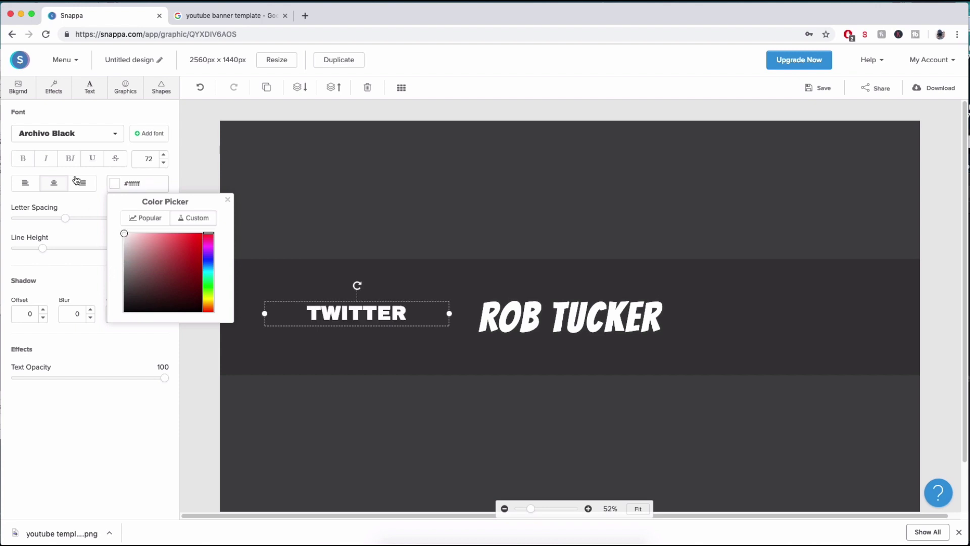
left_click(228, 200)
left_click_drag(164, 378, 98, 383)
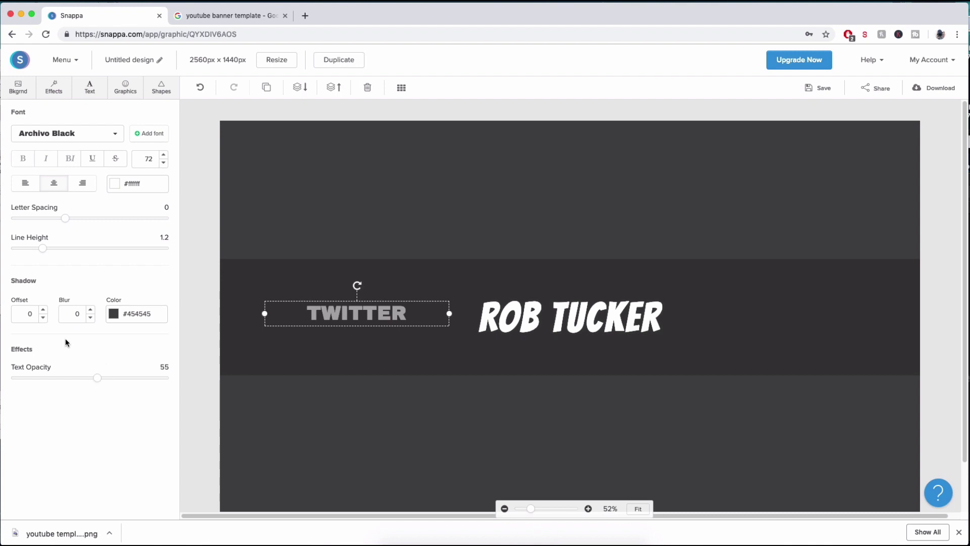
left_click(91, 309)
- Nudge the label slightly down and append '@' to read TWITTER @
left_click(357, 298)
left_click(356, 310)
mouse_move(356, 309)
left_mouse_down()
mouse_move(338, 312)
mouse_move(365, 317)
left_mouse_up()
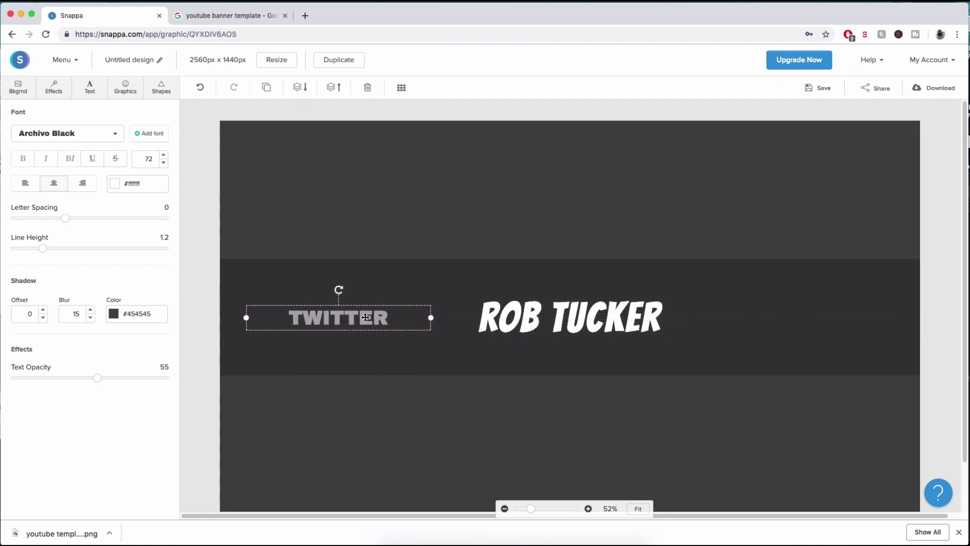
double_click(366, 317)
type("@")
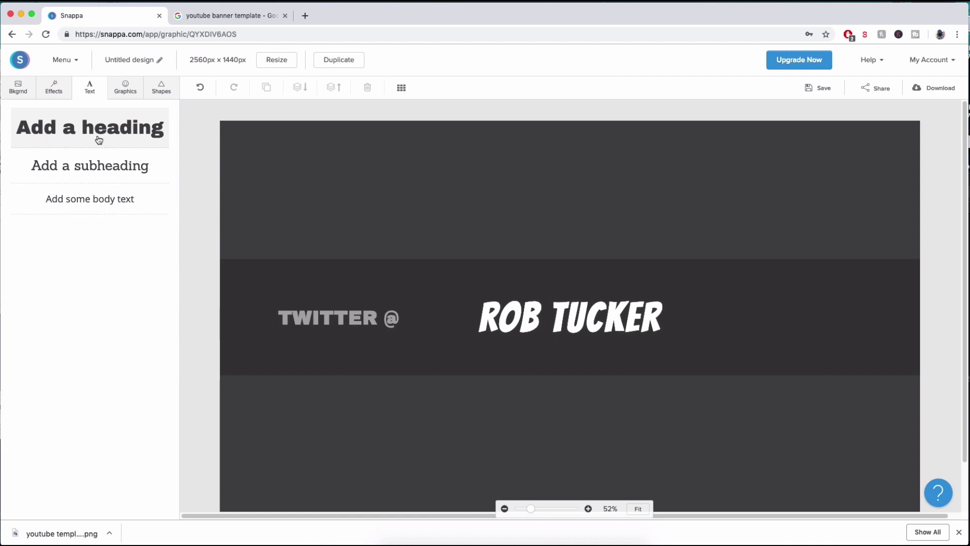
left_click(100, 87)
left_click(99, 140)
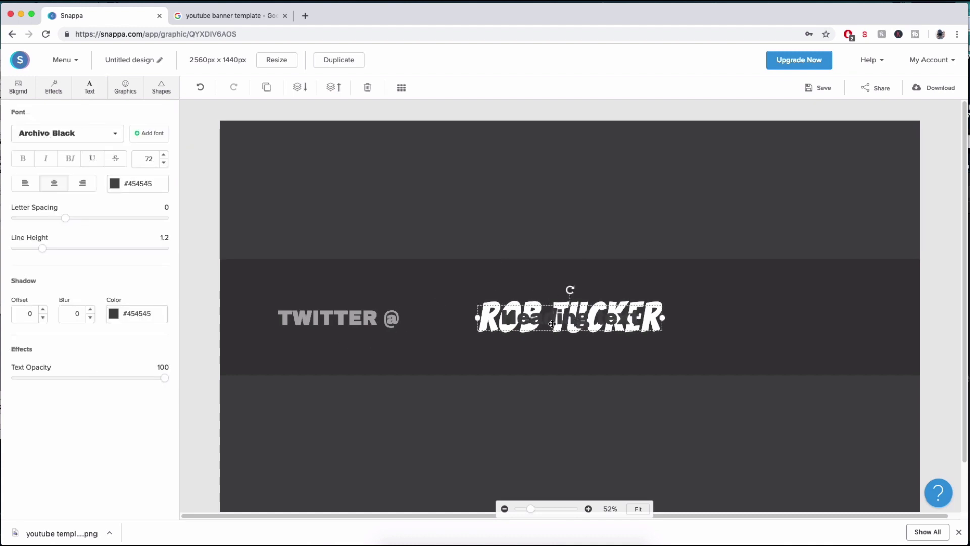
left_click_drag(551, 323, 761, 321)
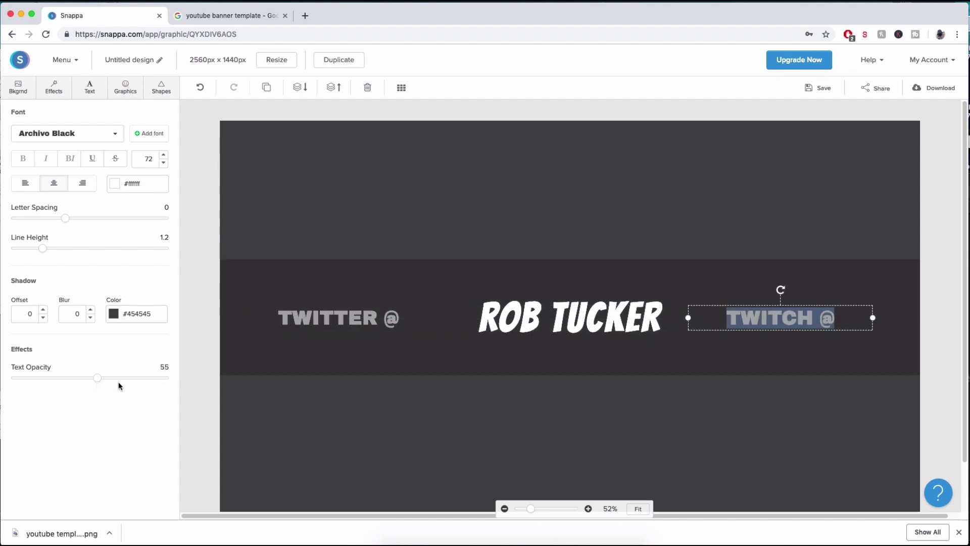
left_click(680, 343)
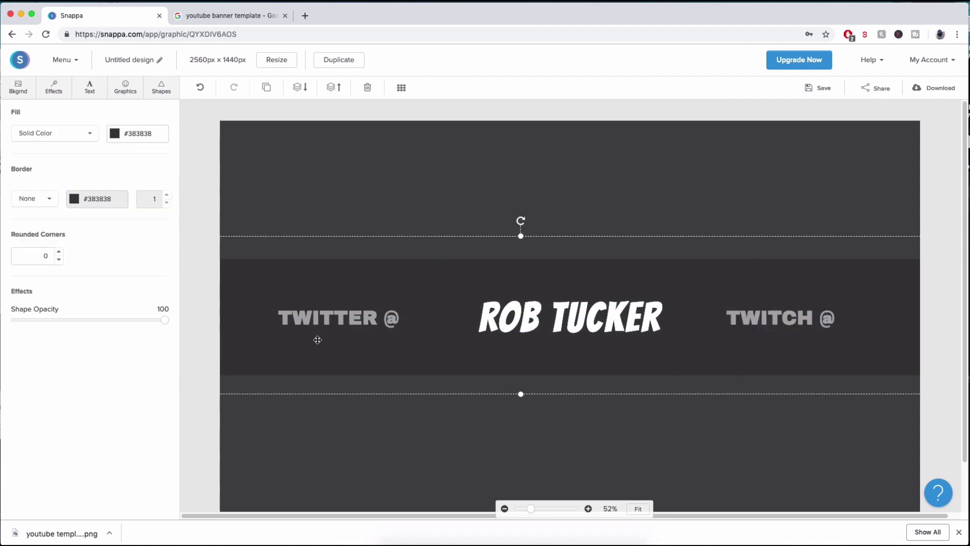
- Widen the letter spacing of the TWITTER @ text, then select TWITCH @ for the same change
left_click(366, 321)
double_click(366, 322)
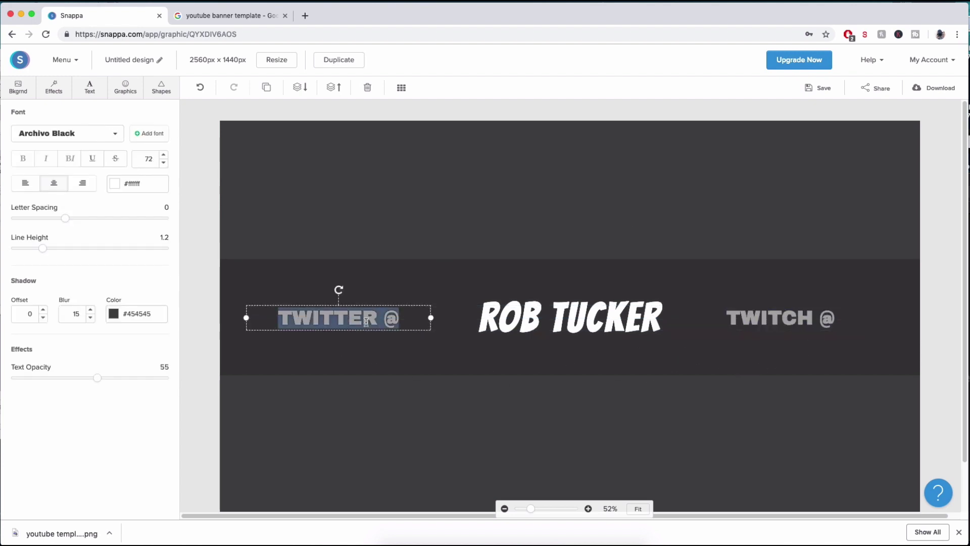
left_click_drag(63, 219, 107, 220)
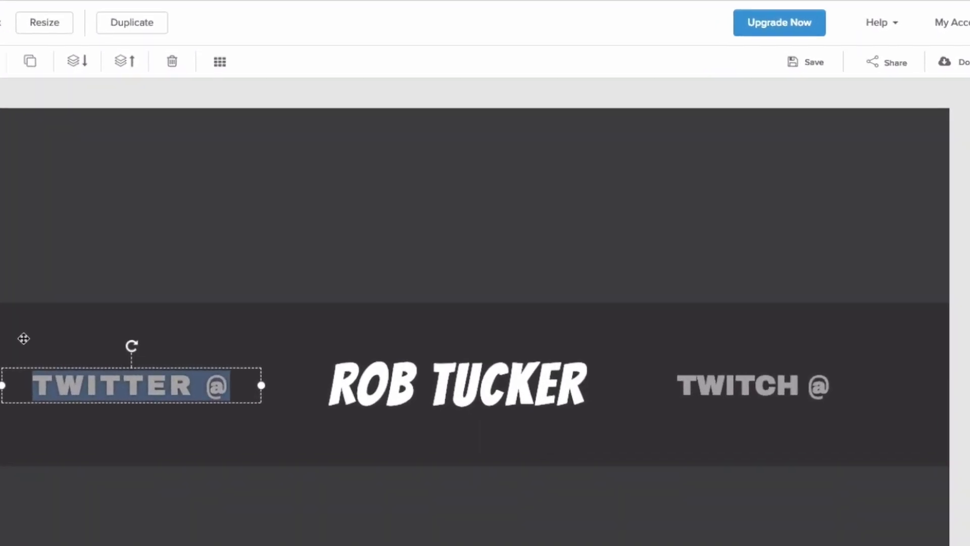
left_click(718, 418)
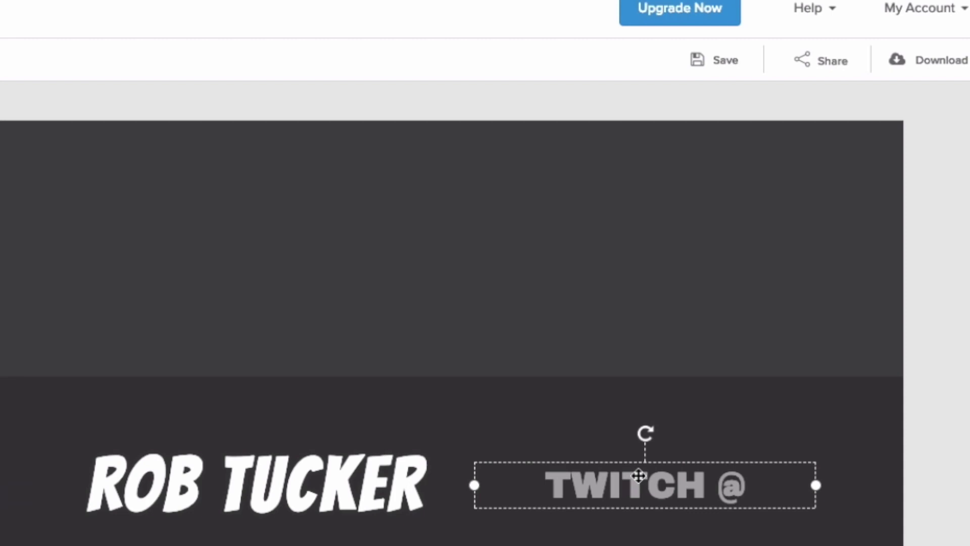